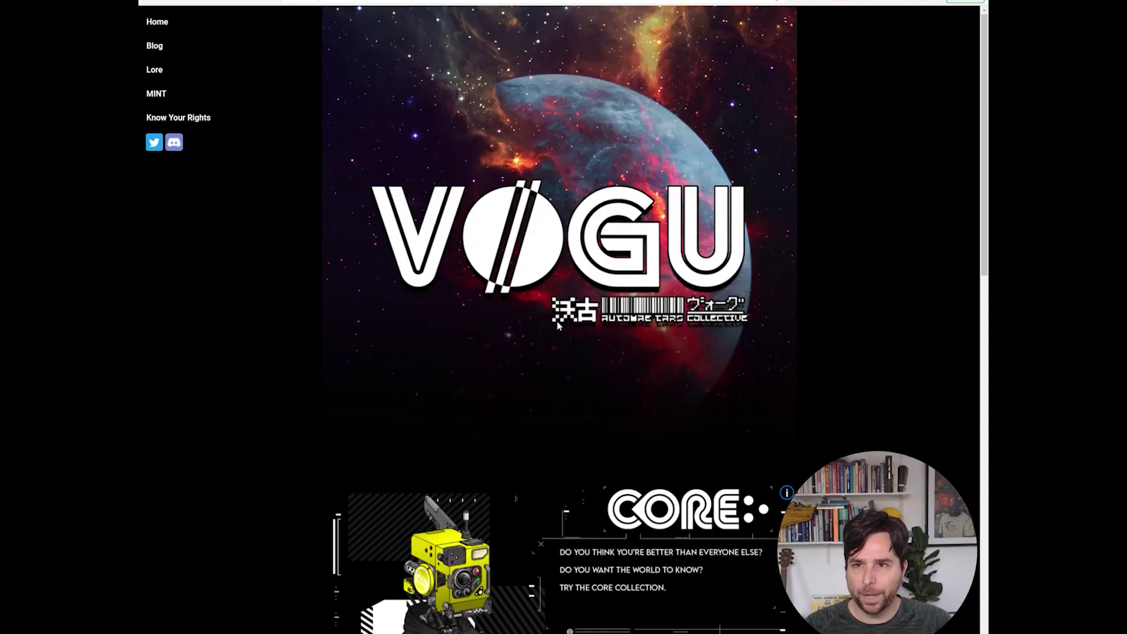
{"action": "left_click", "coordinate": [151, 95]}
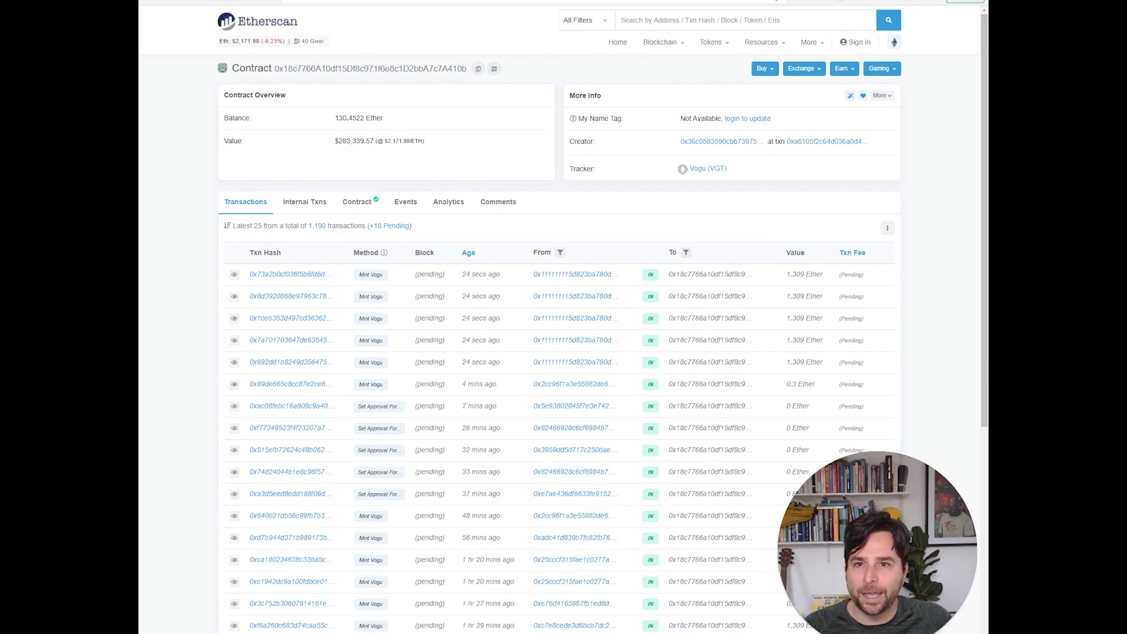
Highlight the contract's 130.4522 Ether balance and the $283 part of its value
{"action": "left_click_drag", "start_coordinate": [387, 119], "coordinate": [336, 117]}
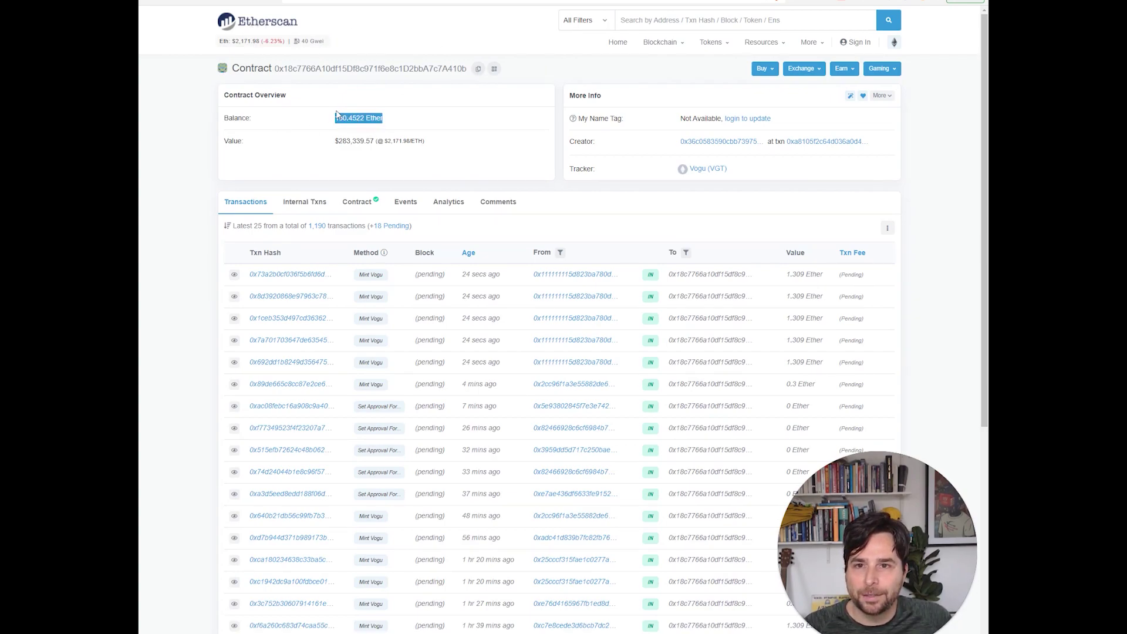
{"action": "left_click", "coordinate": [390, 121]}
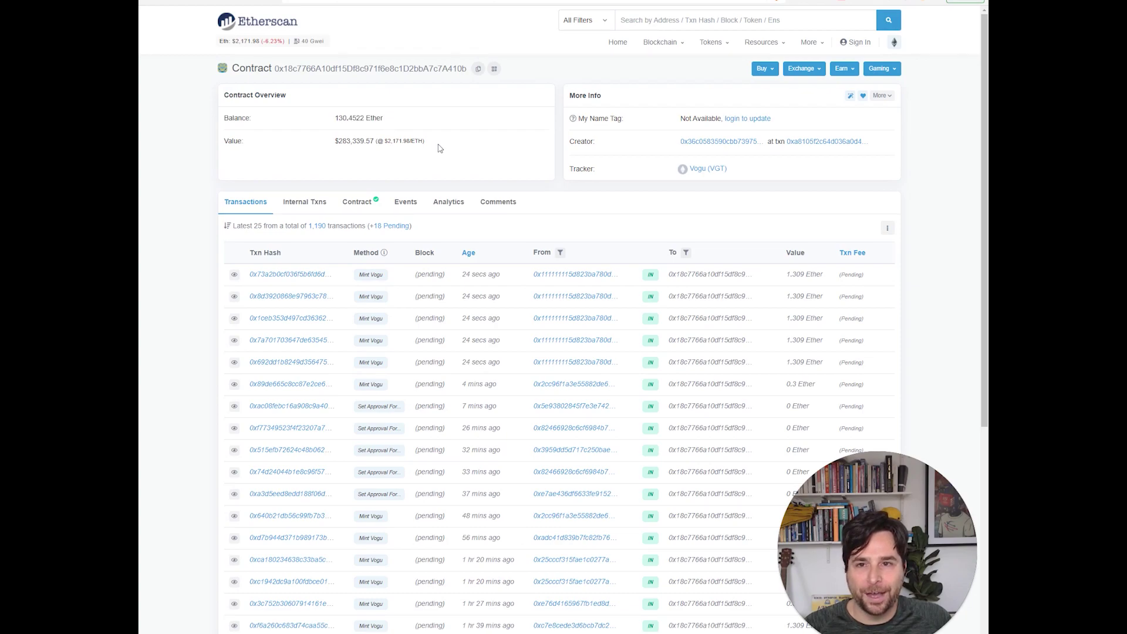
{"action": "left_click_drag", "start_coordinate": [335, 141], "coordinate": [350, 142]}
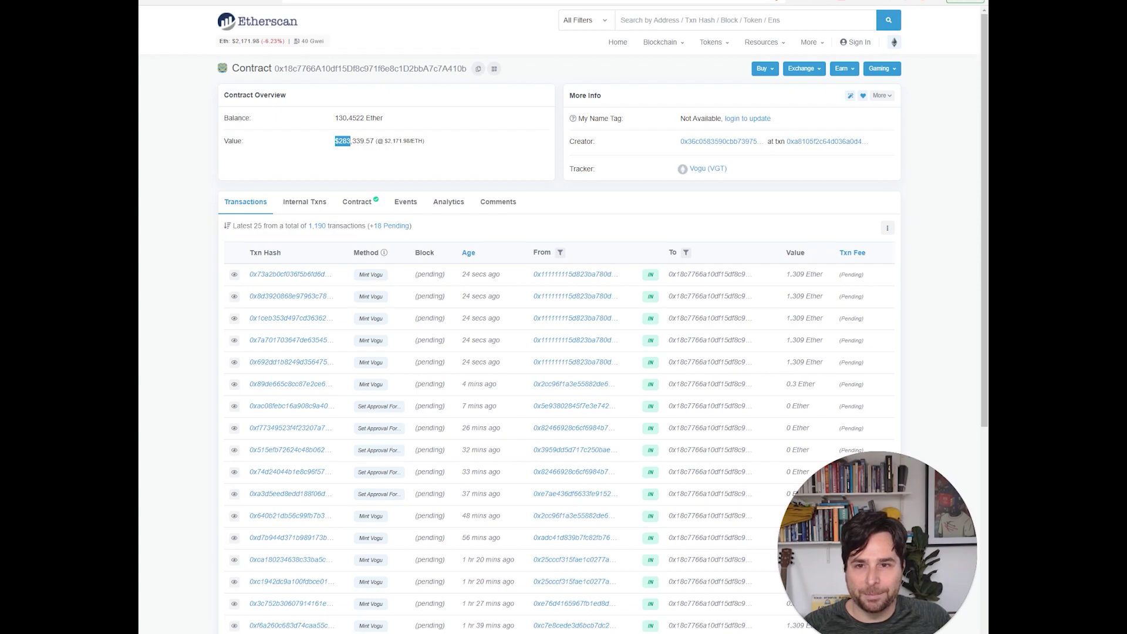
Scroll through the Transactions table of pending and failed Mint Vogu calls
{"action": "scroll", "coordinate": [502, 408], "scroll_direction": "down", "scroll_amount": 1}
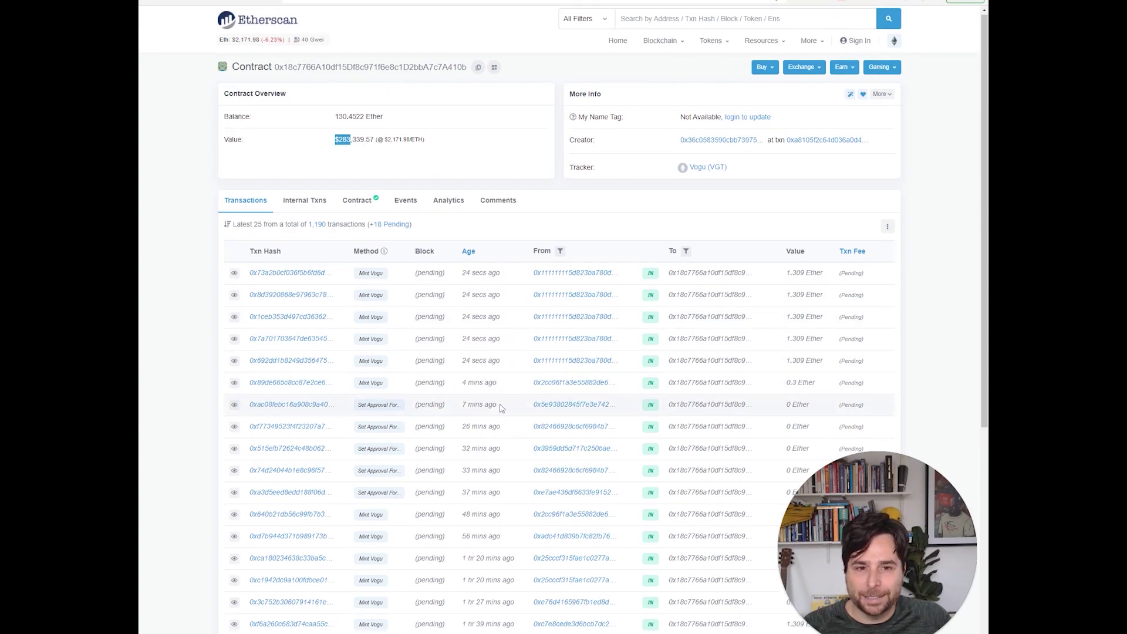
{"action": "scroll", "coordinate": [501, 408], "scroll_direction": "down", "scroll_amount": 5}
{"action": "scroll", "coordinate": [564, 367], "scroll_direction": "up", "scroll_amount": 5}
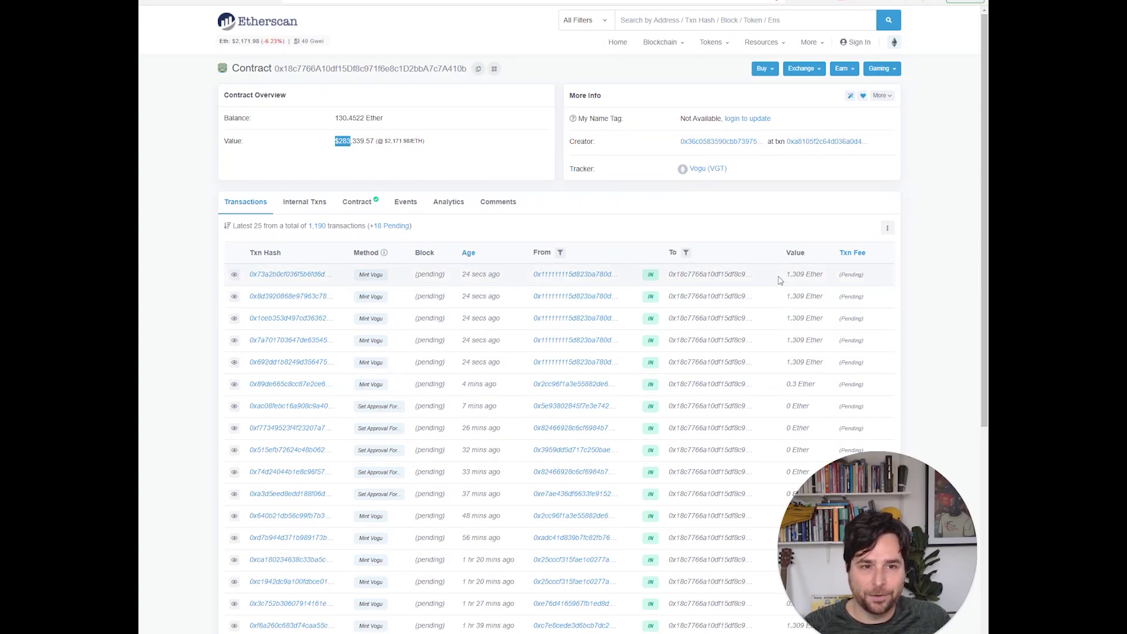
{"action": "scroll", "coordinate": [838, 212], "scroll_direction": "down", "scroll_amount": 3}
{"action": "scroll", "coordinate": [838, 212], "scroll_direction": "down", "scroll_amount": 4}
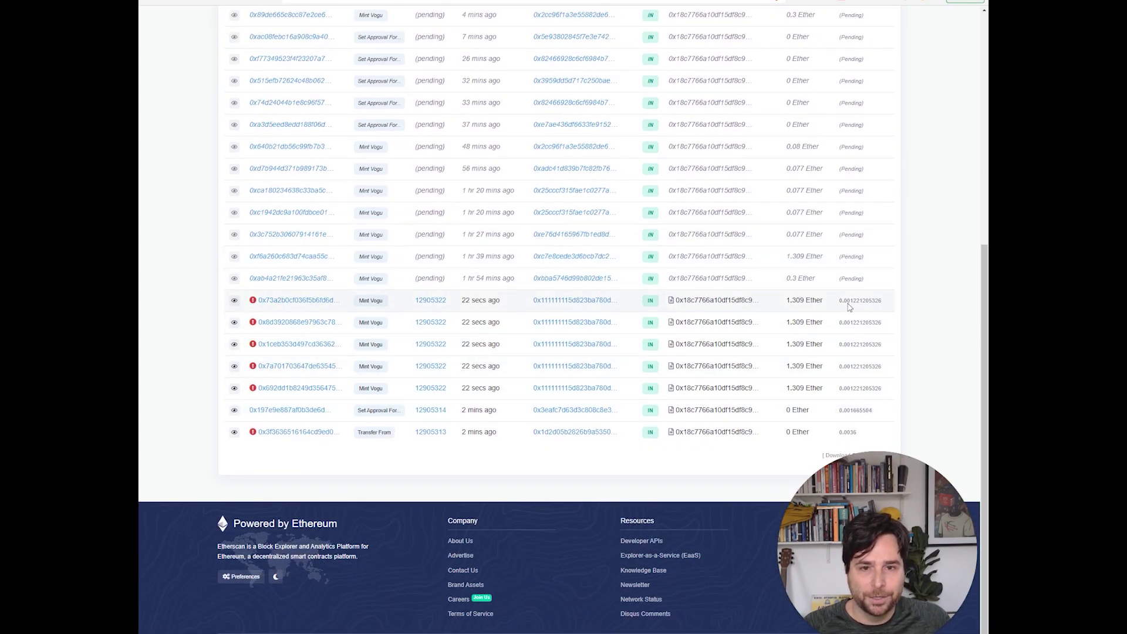
{"action": "scroll", "coordinate": [784, 294], "scroll_direction": "up", "scroll_amount": 15}
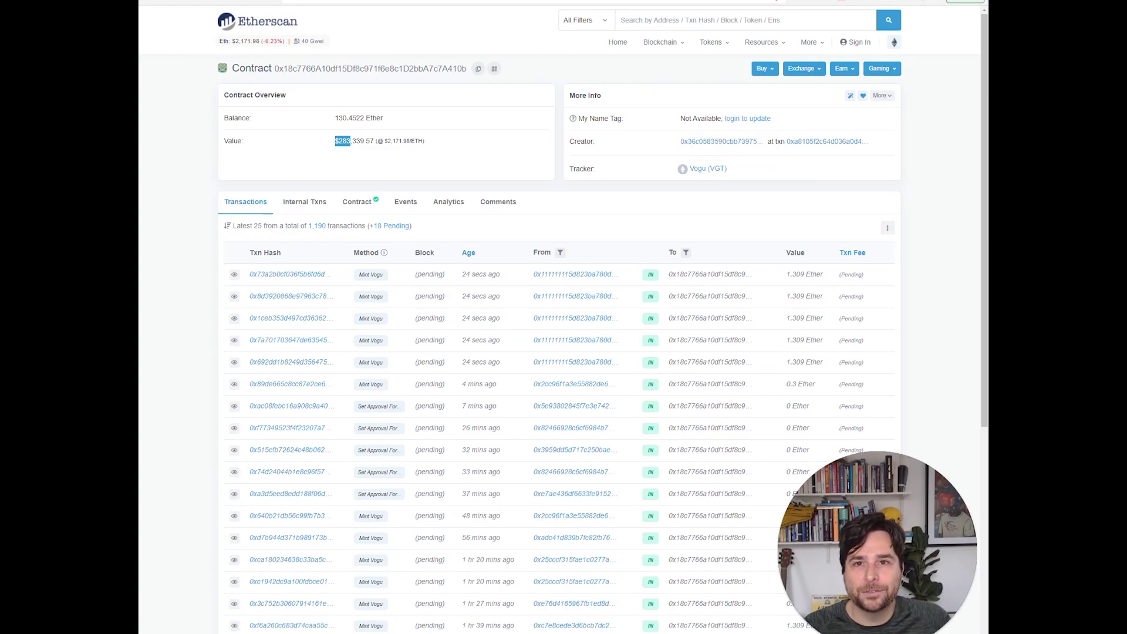
Open the Vogu (VGT) token tracker and highlight the 1,766 max supply, 409 holders and 2,580 transfers
{"action": "left_click", "coordinate": [707, 169]}
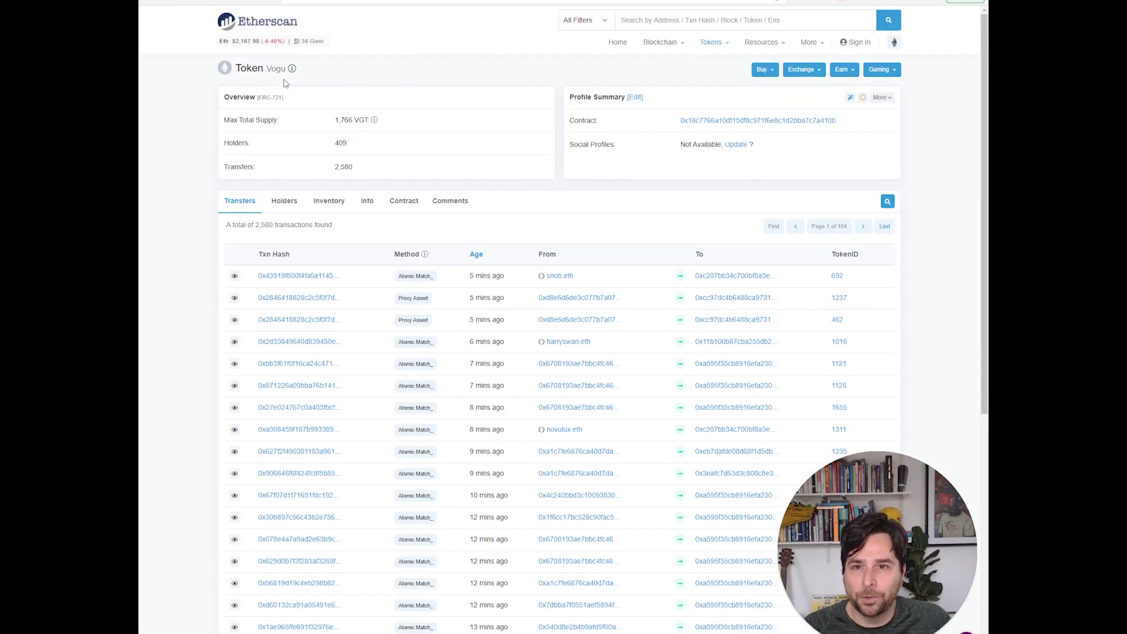
{"action": "double_click", "coordinate": [344, 120]}
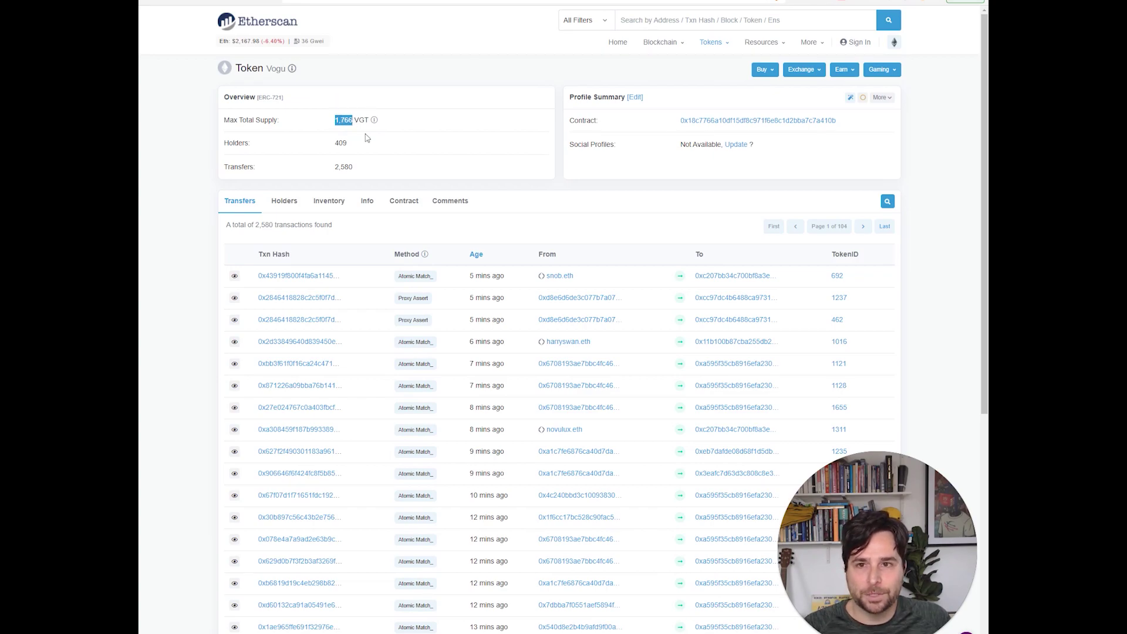
{"action": "double_click", "coordinate": [345, 143]}
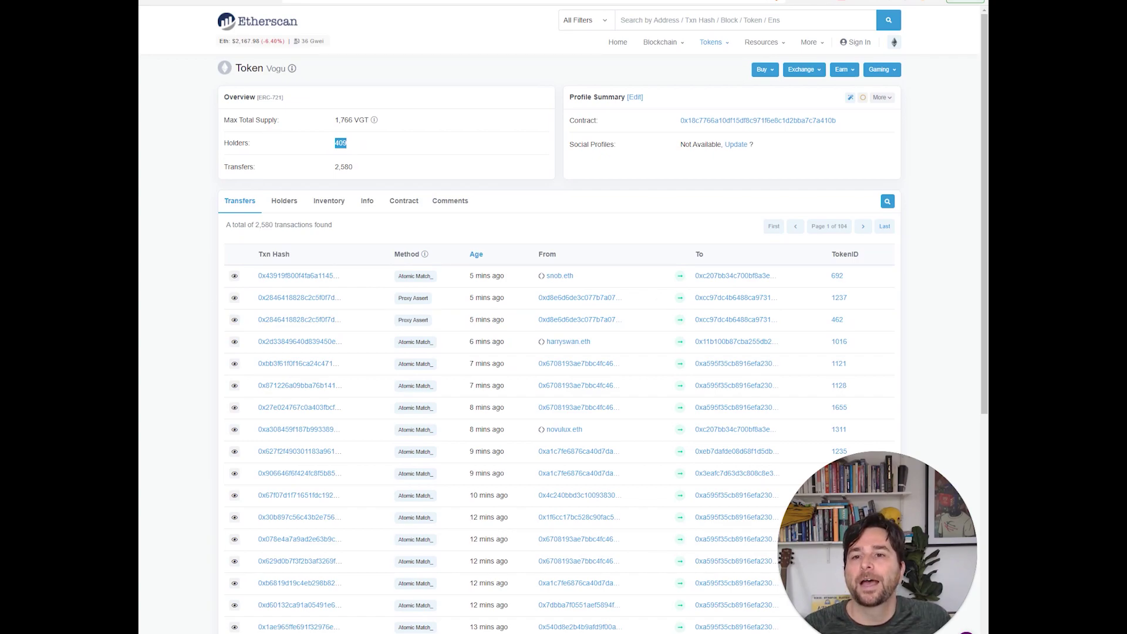
{"action": "left_click_drag", "start_coordinate": [354, 167], "coordinate": [334, 168]}
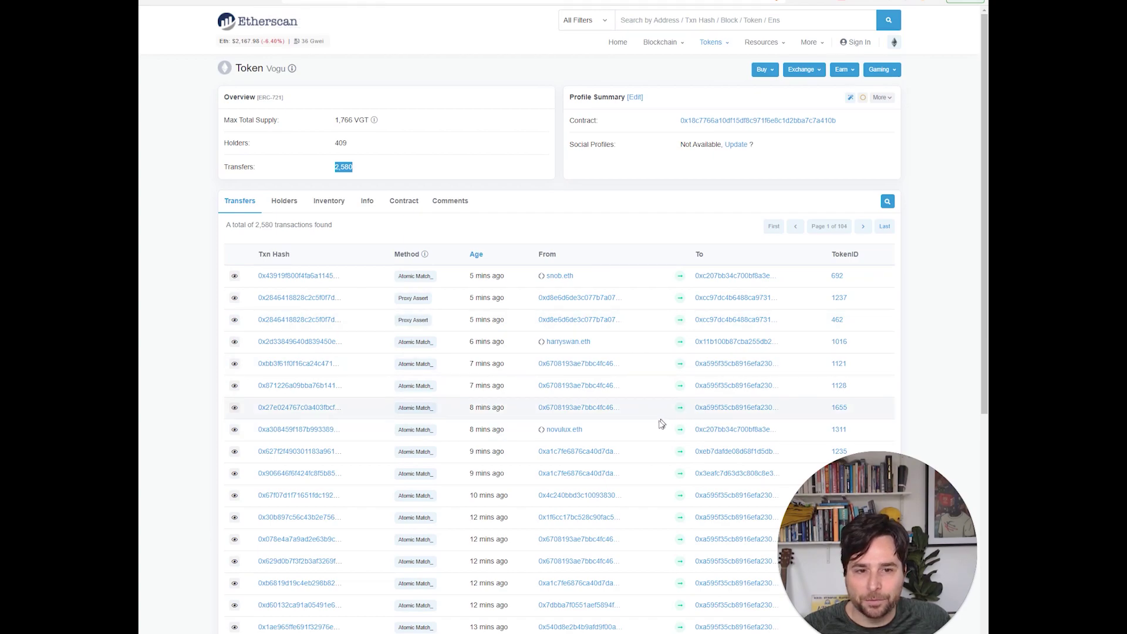
{"action": "scroll", "coordinate": [601, 334], "scroll_direction": "down", "scroll_amount": 5}
{"action": "scroll", "coordinate": [601, 335], "scroll_direction": "up", "scroll_amount": 5}
Browse the token's Holders list, where the top address holds 81 tokens
{"action": "left_click", "coordinate": [284, 201]}
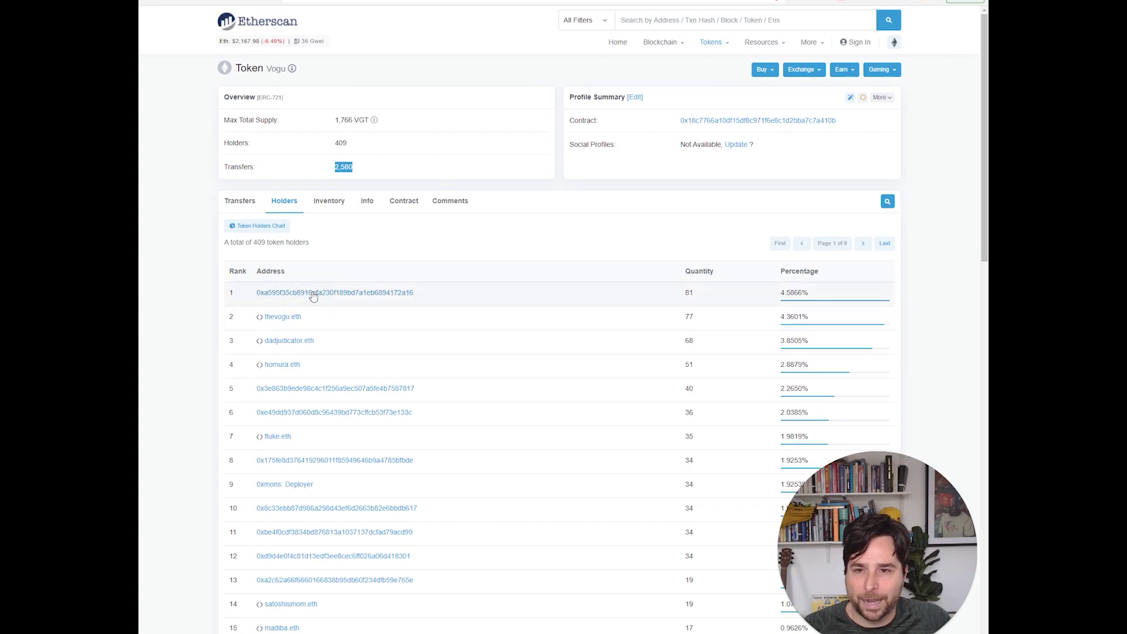
{"action": "scroll", "coordinate": [624, 316], "scroll_direction": "down", "scroll_amount": 2}
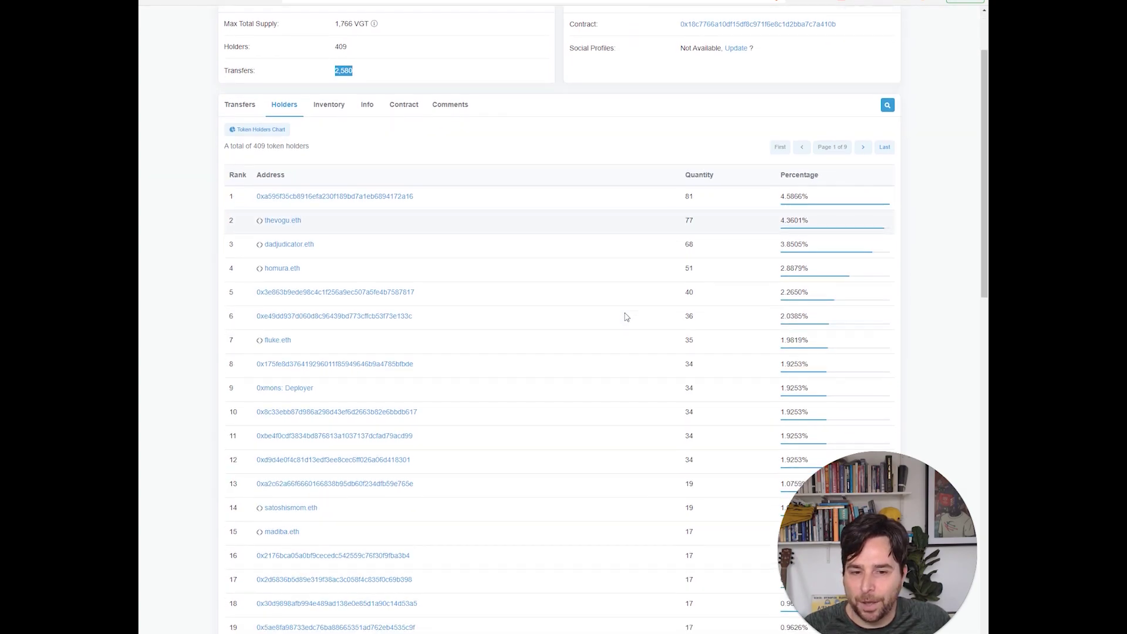
{"action": "scroll", "coordinate": [625, 316], "scroll_direction": "down", "scroll_amount": 5}
{"action": "scroll", "coordinate": [672, 487], "scroll_direction": "up", "scroll_amount": 6}
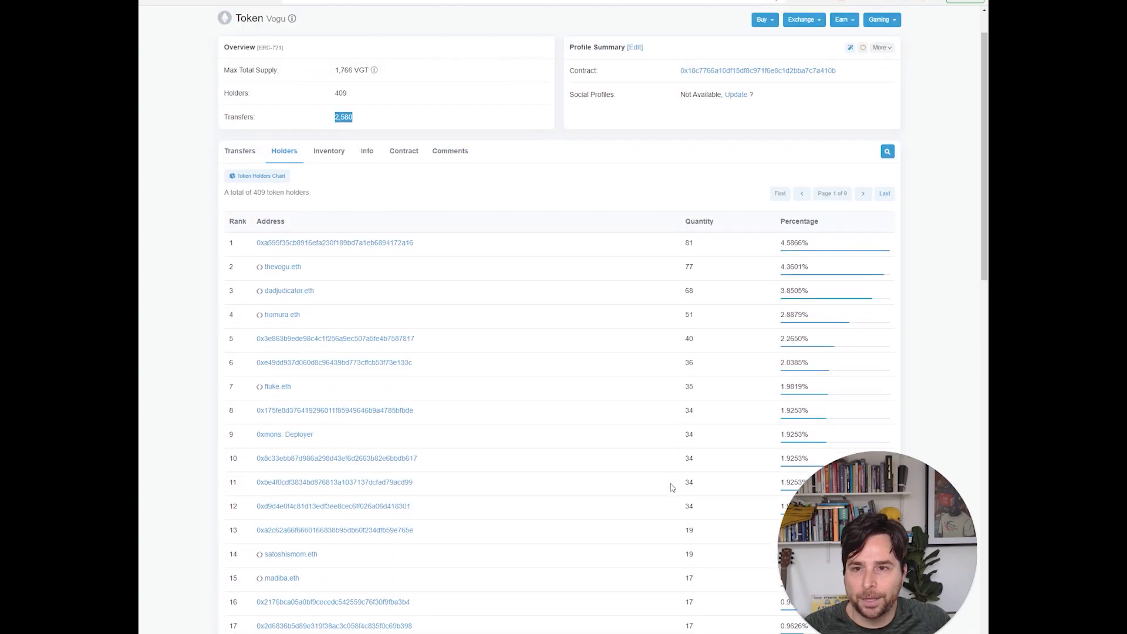
{"action": "scroll", "coordinate": [672, 487], "scroll_direction": "up", "scroll_amount": 1}
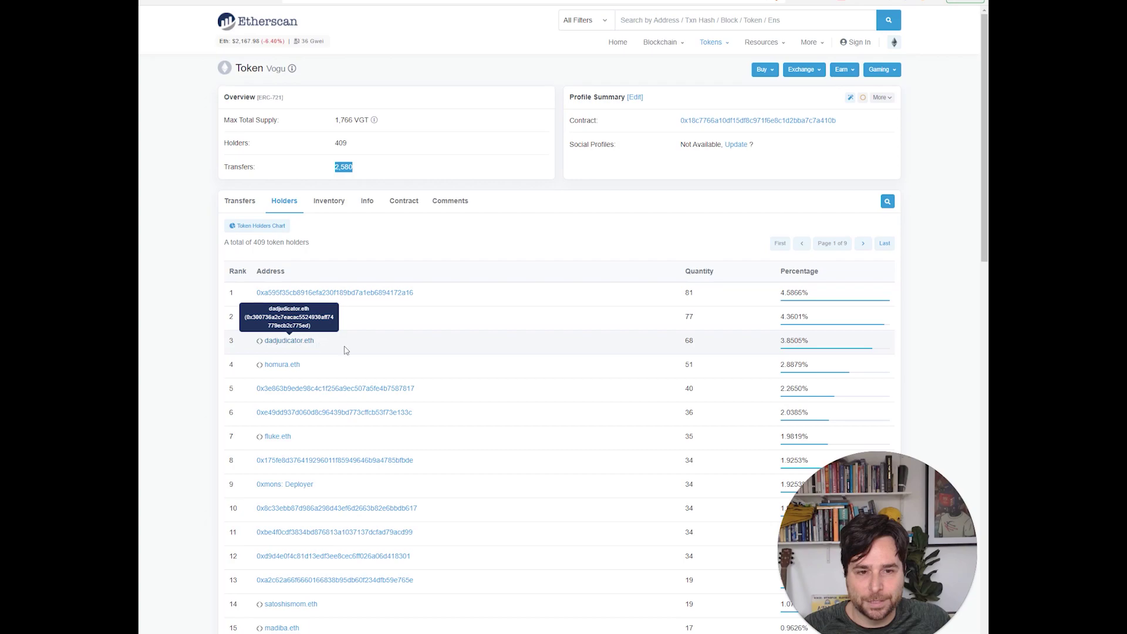
View the token's Inventory, Info and Contract sections, then return to the contract address page
{"action": "left_click", "coordinate": [338, 202]}
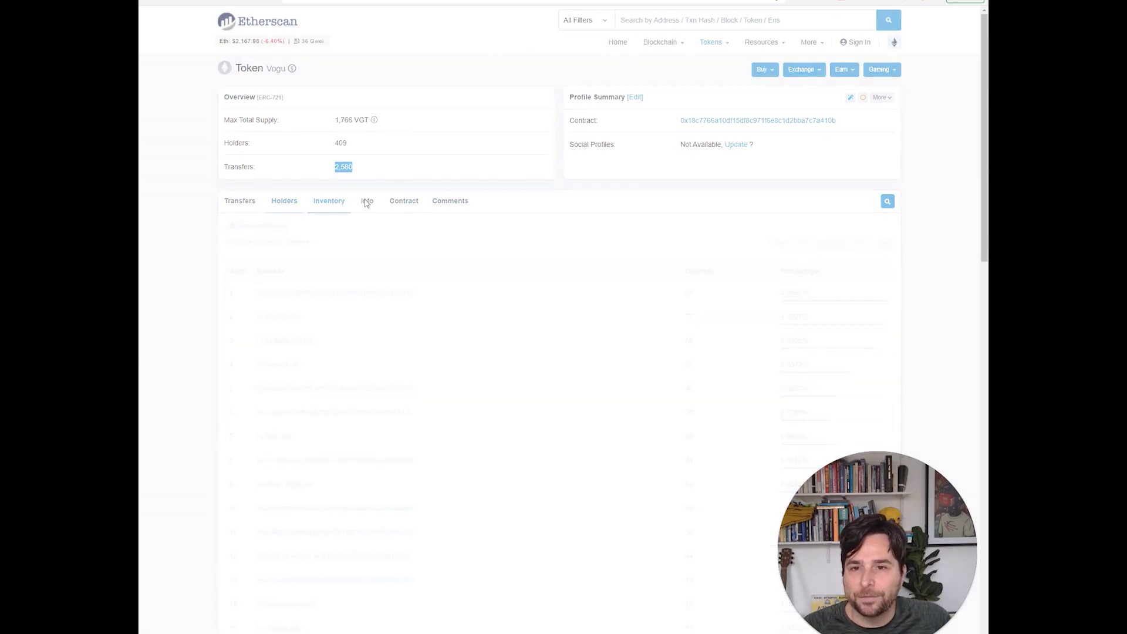
{"action": "left_click", "coordinate": [368, 201]}
{"action": "left_click", "coordinate": [405, 203]}
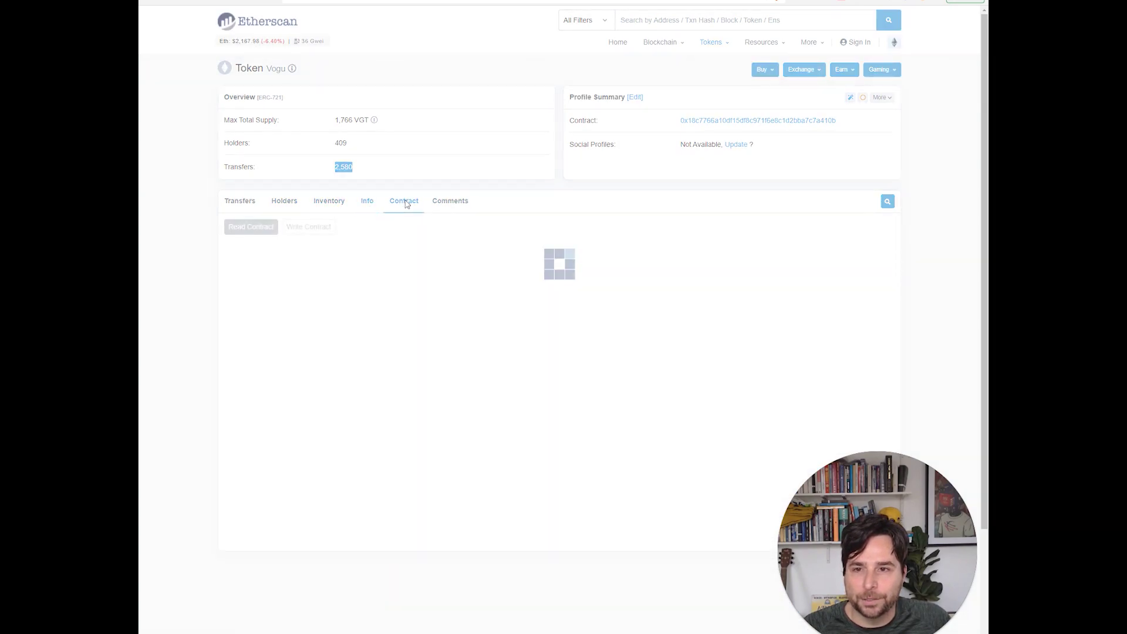
{"action": "key", "text": "alt+Left"}
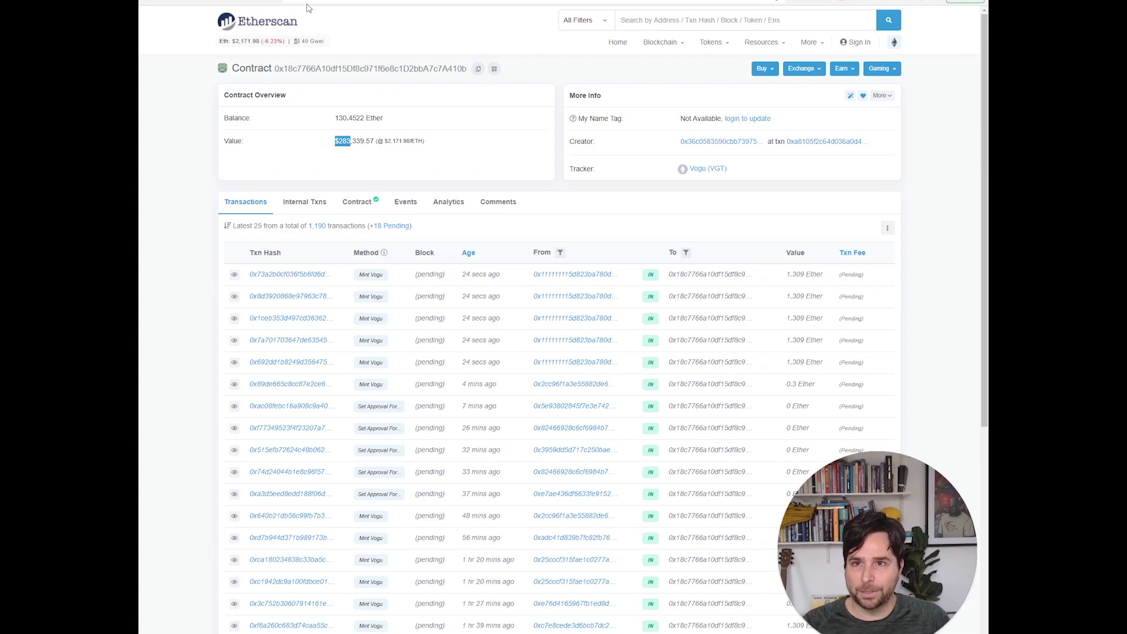
Show the contract's Write Contract functions, from approve through setSpecialURI
{"action": "left_click", "coordinate": [355, 204]}
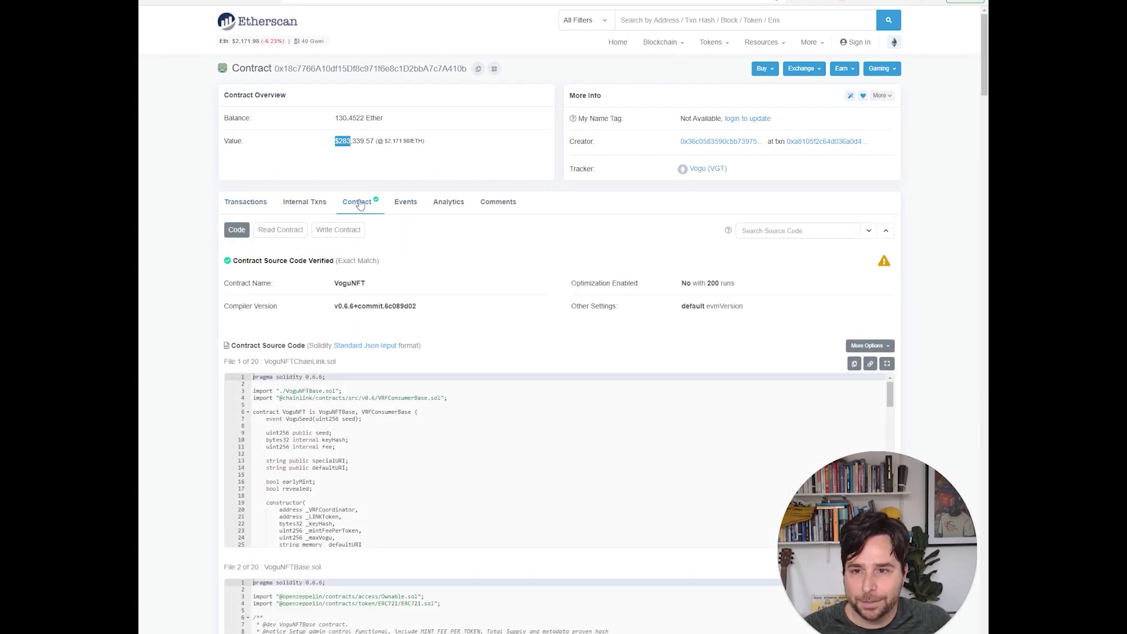
{"action": "left_click", "coordinate": [342, 234]}
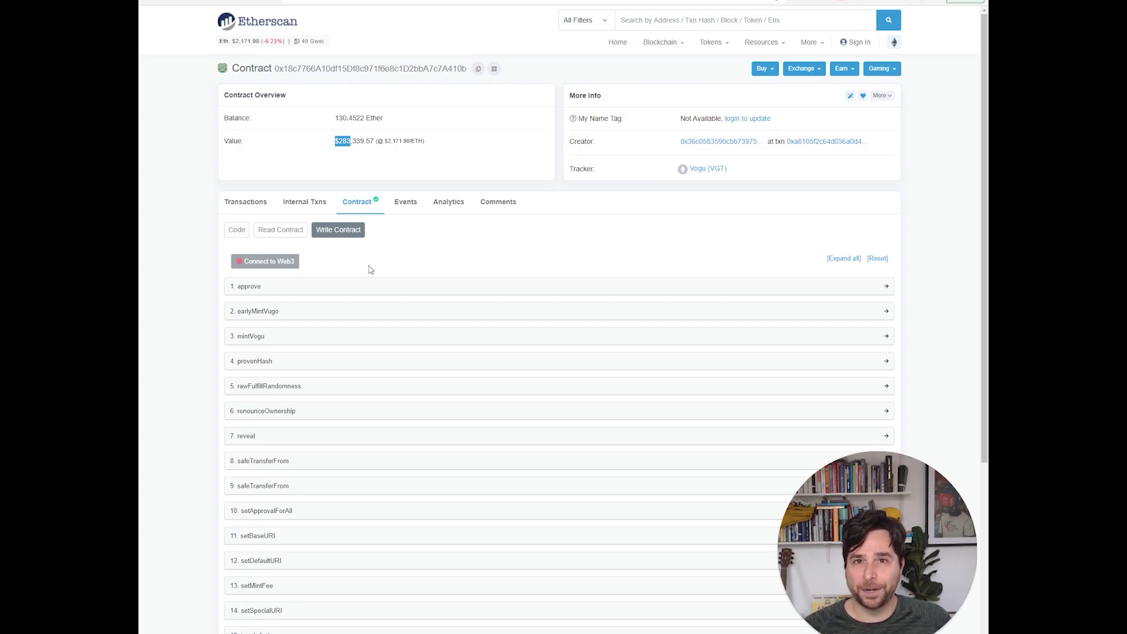
Connect a MetaMask wallet to Etherscan via Connect to Web3, accepting the beta warning
{"action": "left_click", "coordinate": [285, 265]}
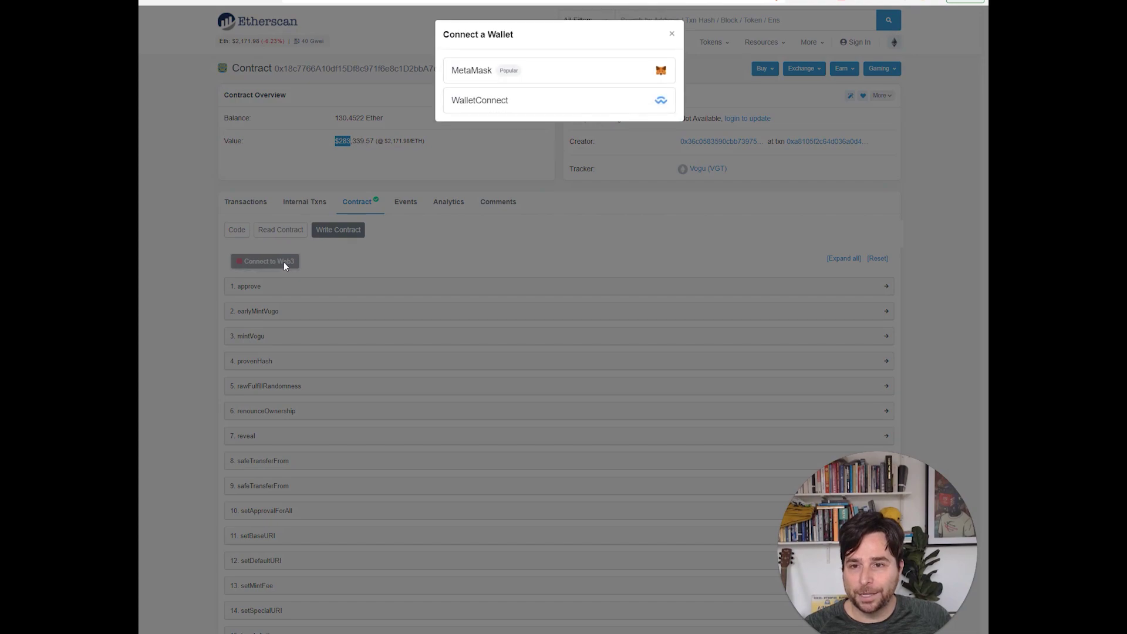
{"action": "left_click", "coordinate": [551, 72]}
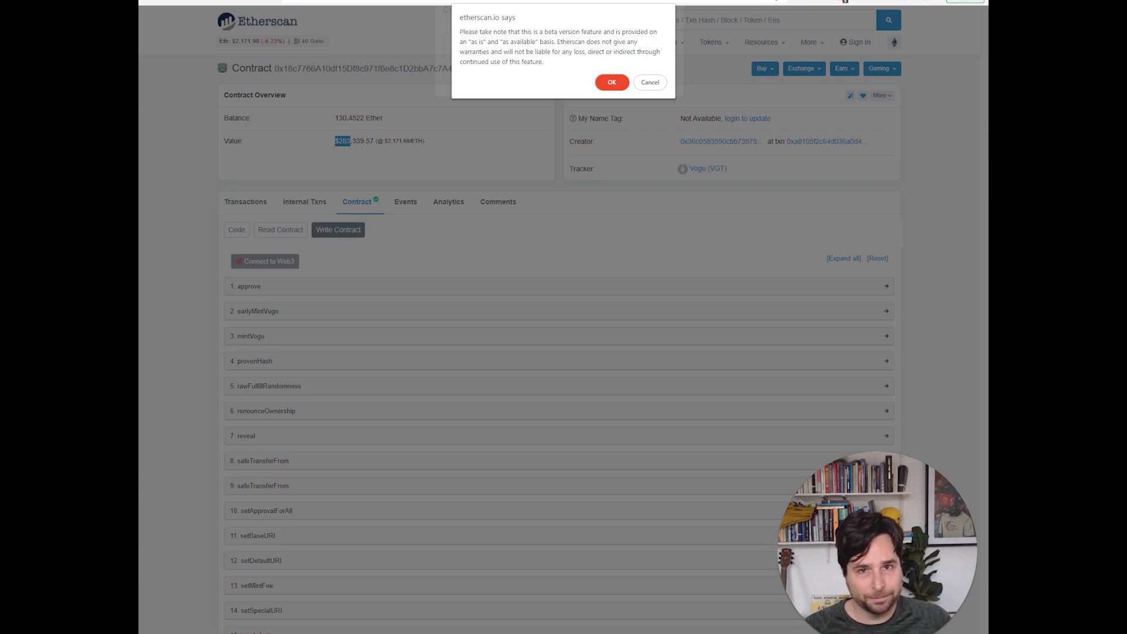
{"action": "left_click", "coordinate": [612, 83]}
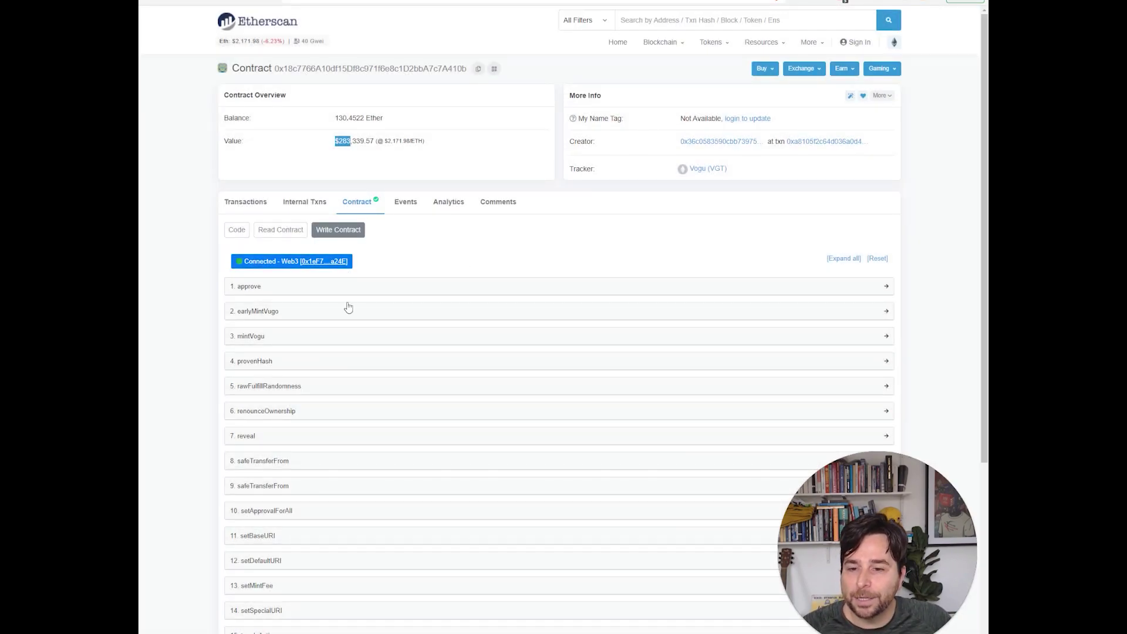
Expand the mintVogu function to reveal its payableAmount and numberToken fields
{"action": "scroll", "coordinate": [352, 420], "scroll_direction": "down", "scroll_amount": 4}
{"action": "scroll", "coordinate": [411, 352], "scroll_direction": "up", "scroll_amount": 4}
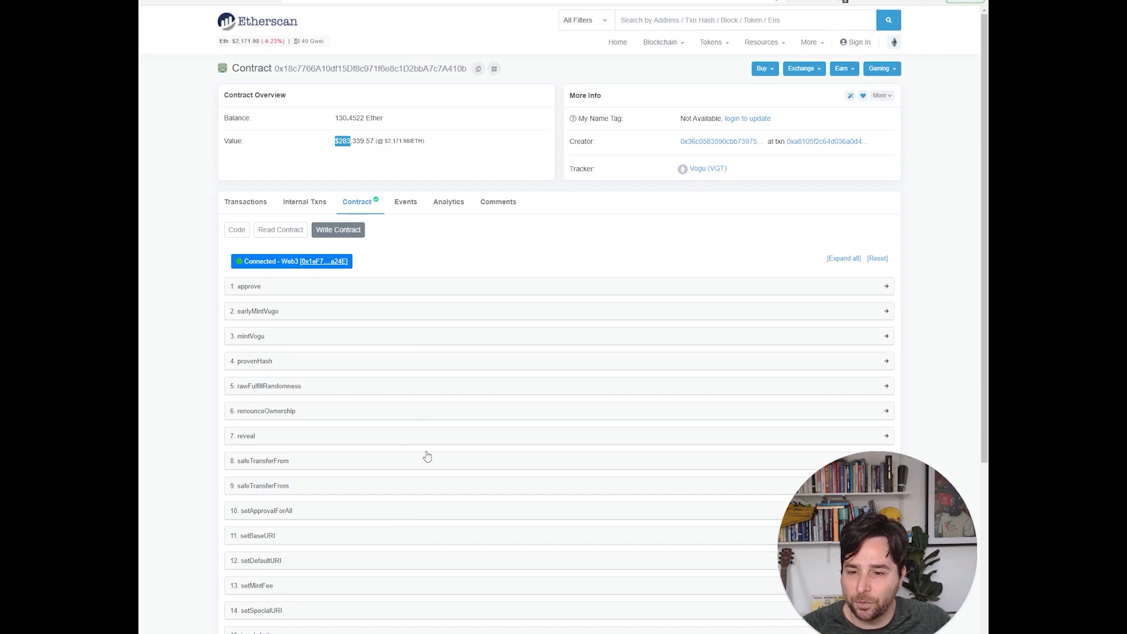
{"action": "scroll", "coordinate": [422, 499], "scroll_direction": "down", "scroll_amount": 2}
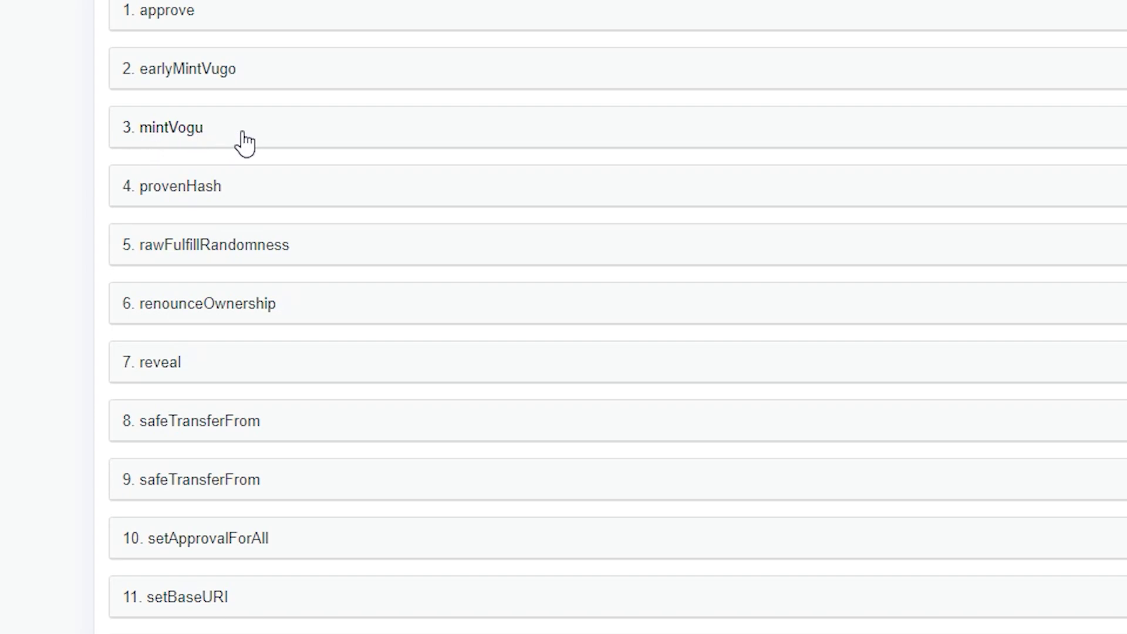
{"action": "left_click", "coordinate": [261, 142]}
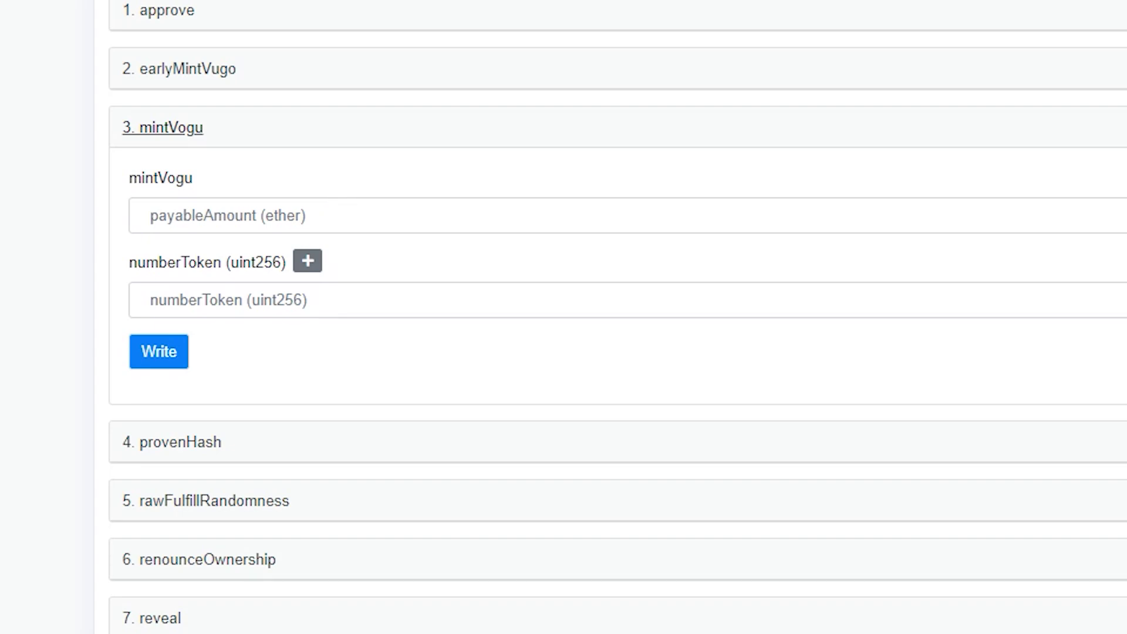
Fill mintVogu with 1.309 ether and 17 tokens, then trial edits to 1 token and 0.077 ether
{"action": "left_click", "coordinate": [282, 215]}
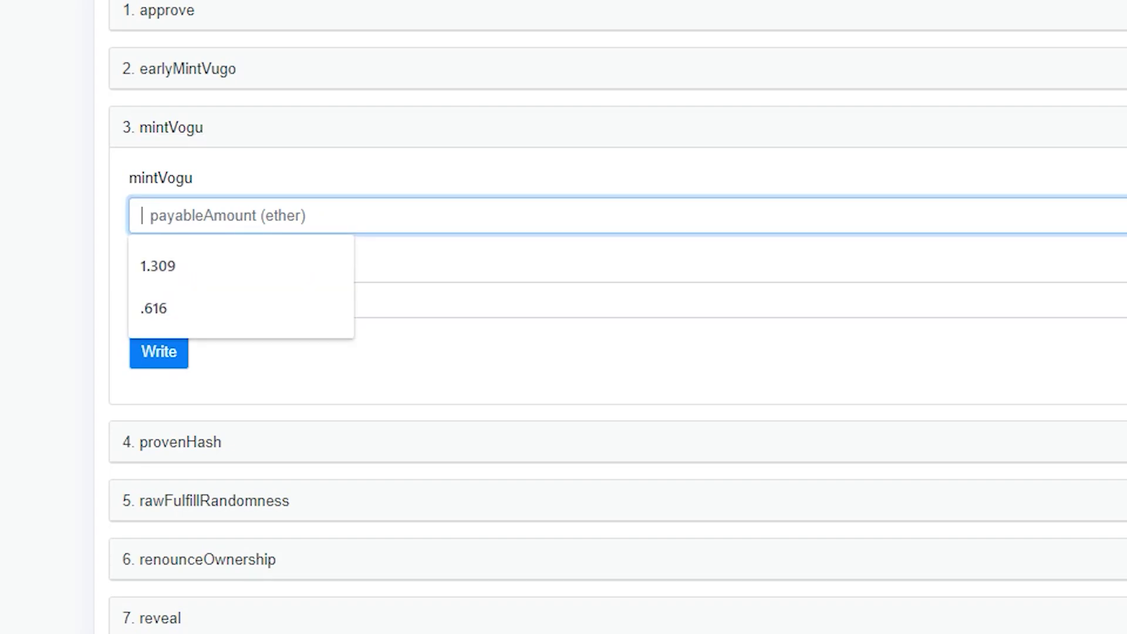
{"action": "left_click", "coordinate": [164, 267]}
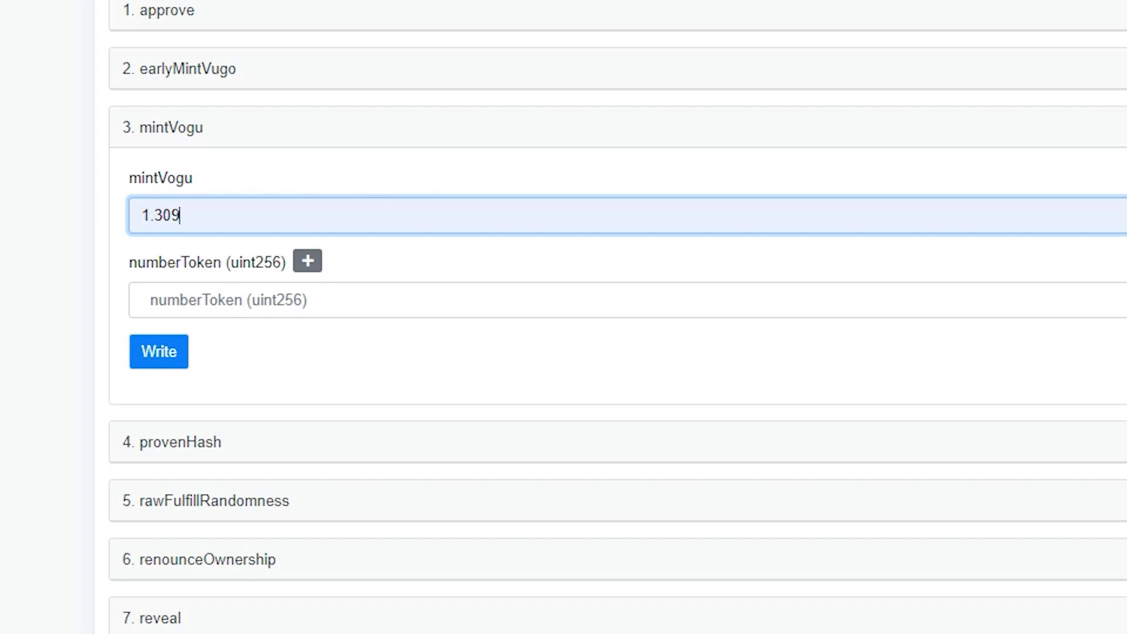
{"action": "left_click", "coordinate": [235, 300]}
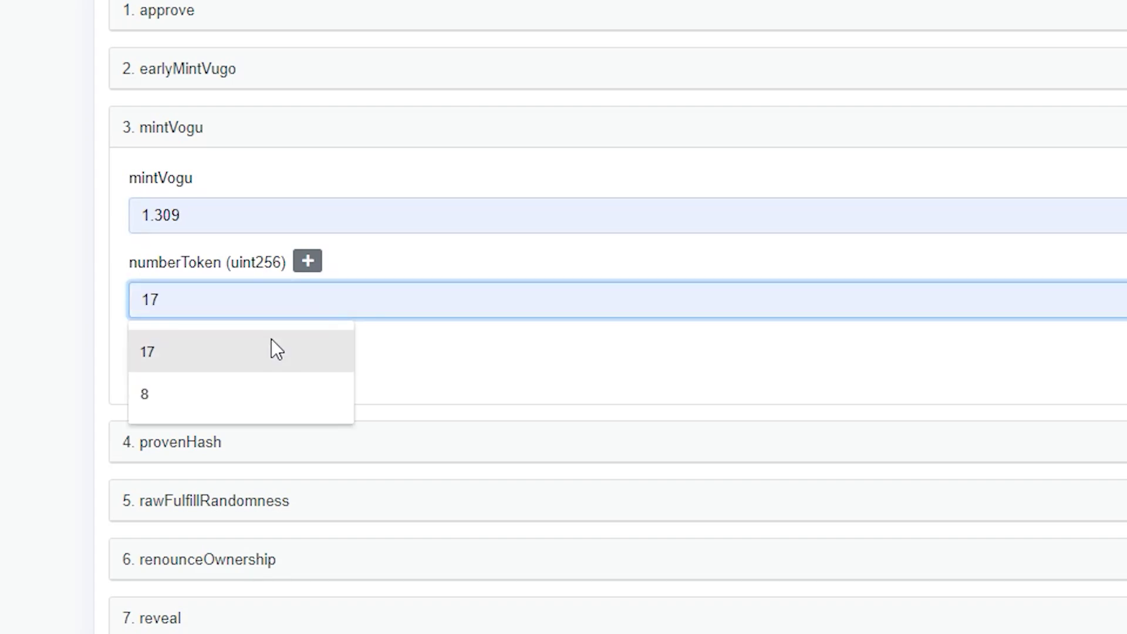
{"action": "left_click", "coordinate": [271, 345]}
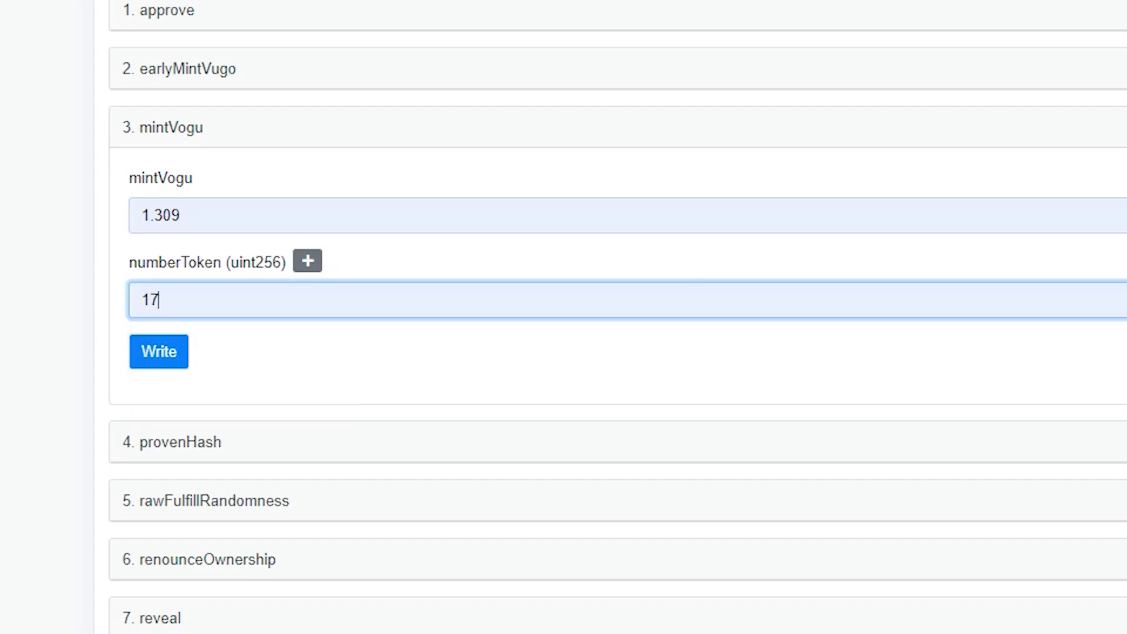
{"action": "key", "text": "BackSpace"}
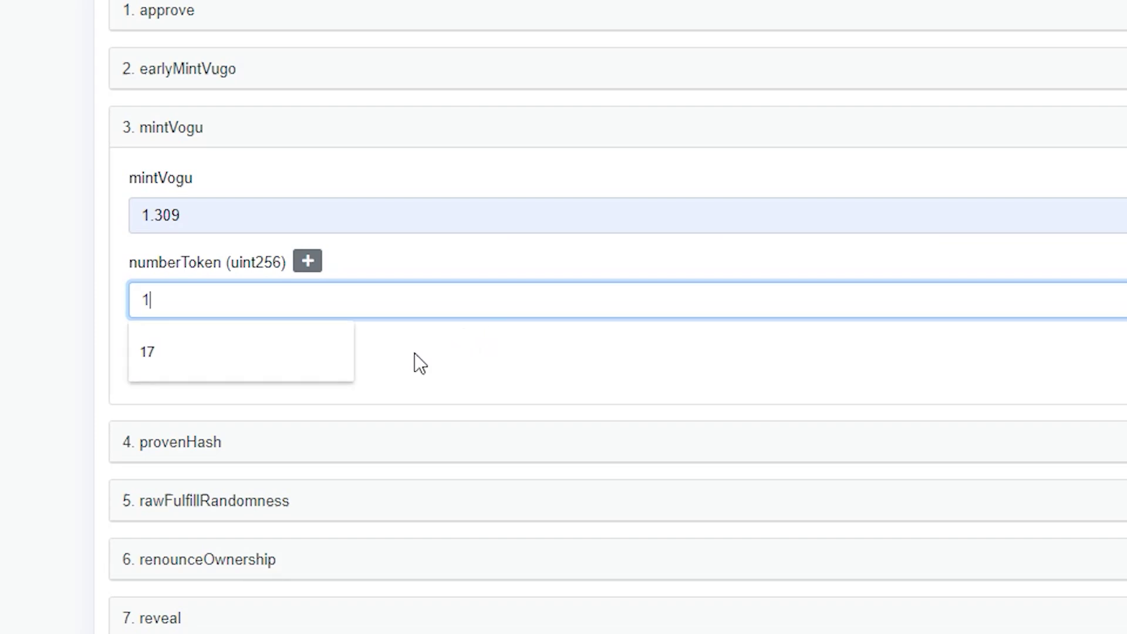
{"action": "left_click_drag", "start_coordinate": [194, 214], "coordinate": [17, 216]}
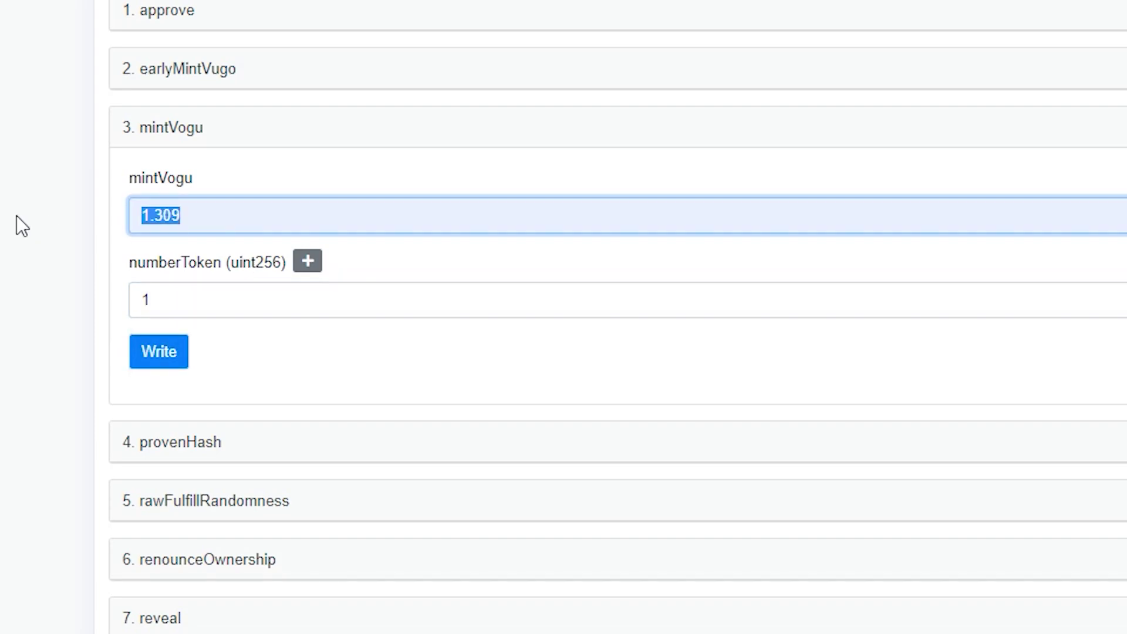
{"action": "type", "text": "0.077"}
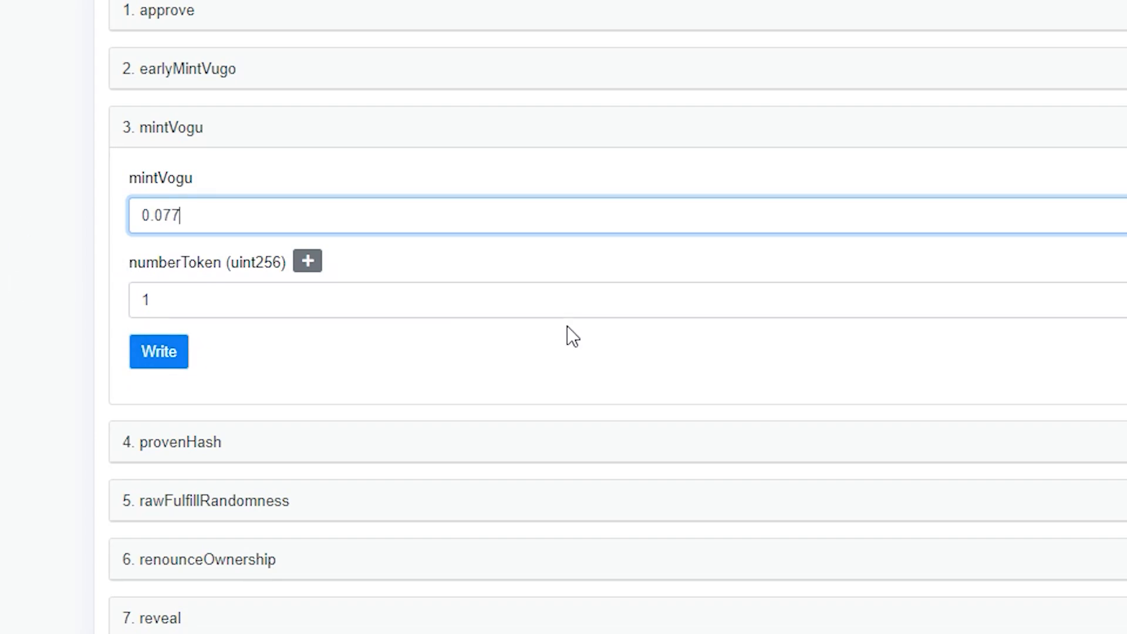
{"action": "key", "text": "BackSpace"}
{"action": "key", "text": "BackSpace"}
{"action": "key", "text": "BackSpace"}
{"action": "key", "text": "BackSpace"}
{"action": "key", "text": "BackSpace"}
Restore 1.309 ether and 17 tokens, then submit the mintVogu call with Write
{"action": "left_click", "coordinate": [255, 262]}
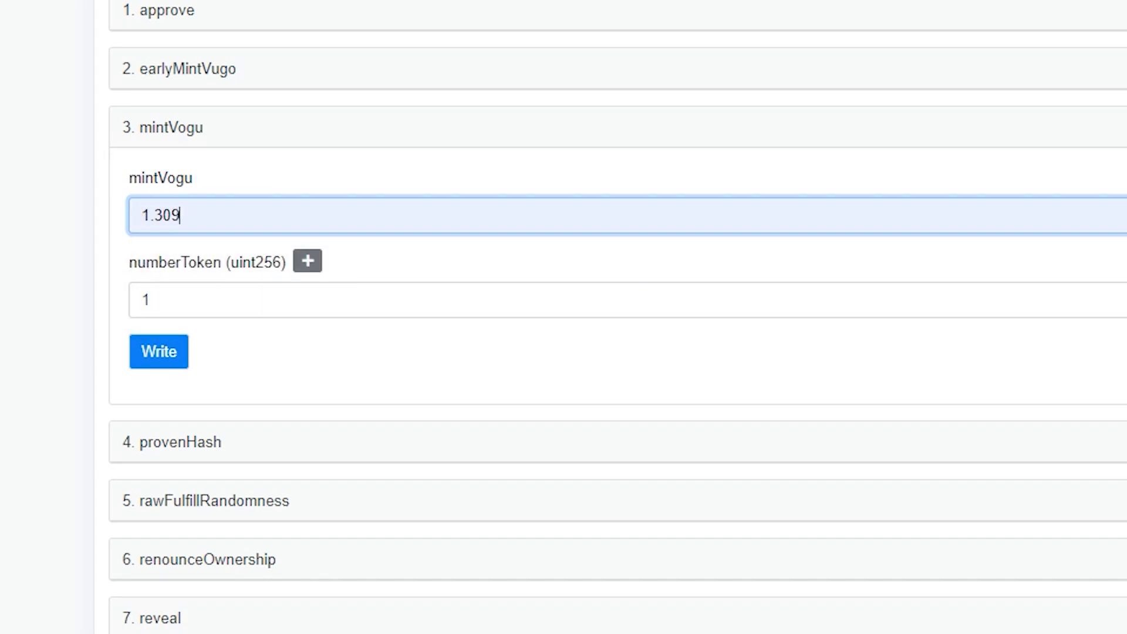
{"action": "left_click", "coordinate": [252, 299]}
{"action": "left_click", "coordinate": [251, 332]}
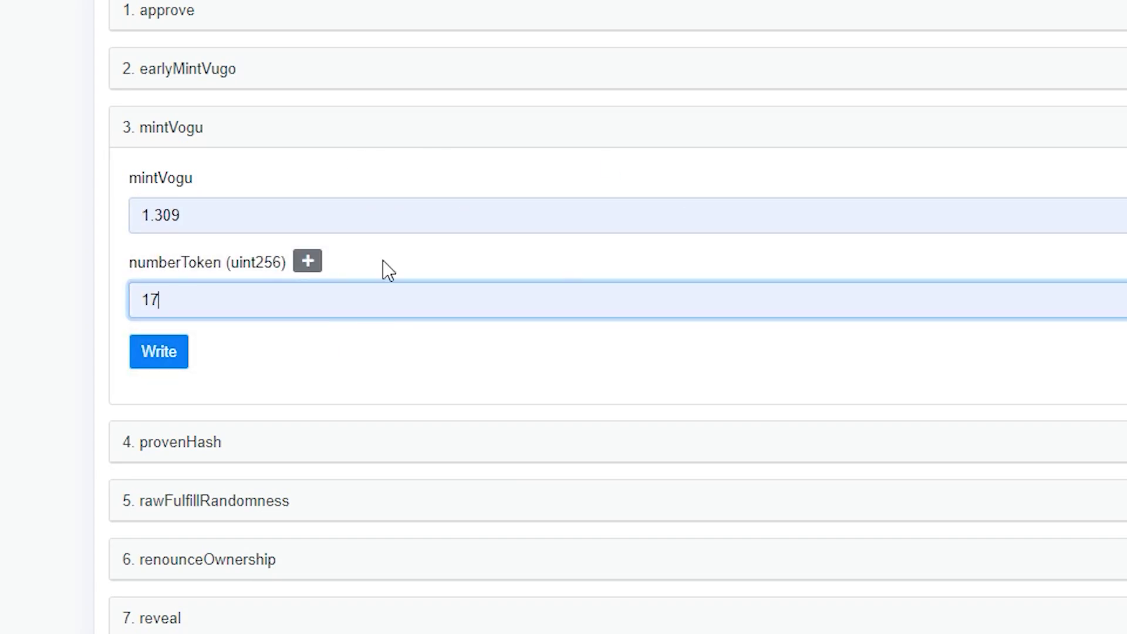
{"action": "scroll", "coordinate": [561, 181], "scroll_direction": "up", "scroll_amount": 3}
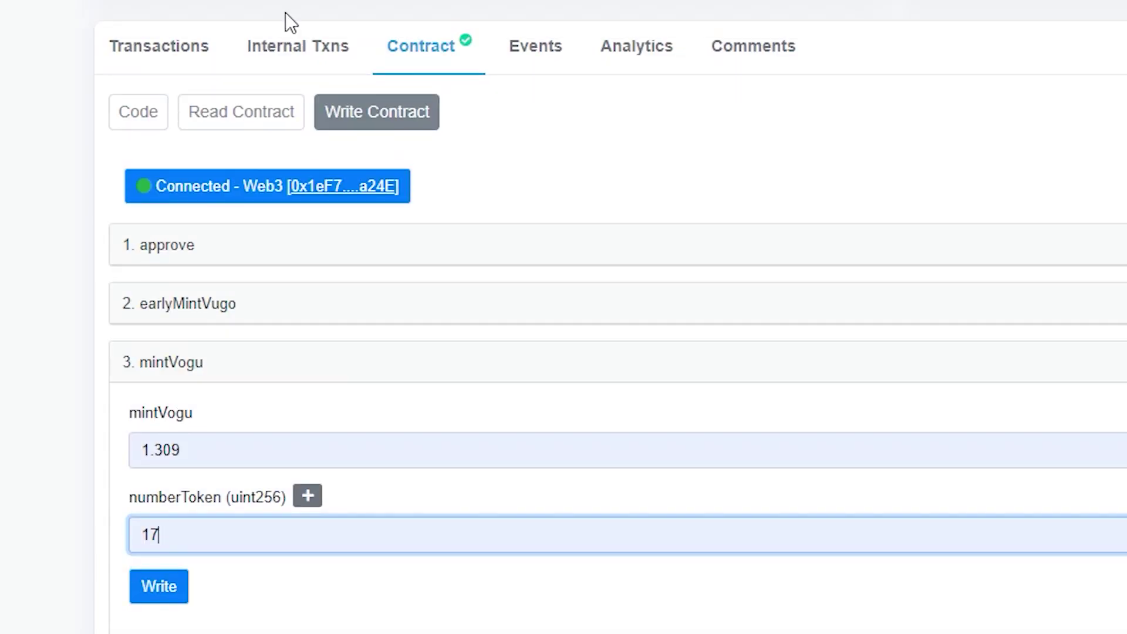
{"action": "scroll", "coordinate": [284, 20], "scroll_direction": "down", "scroll_amount": 5}
{"action": "left_click", "coordinate": [168, 238]}
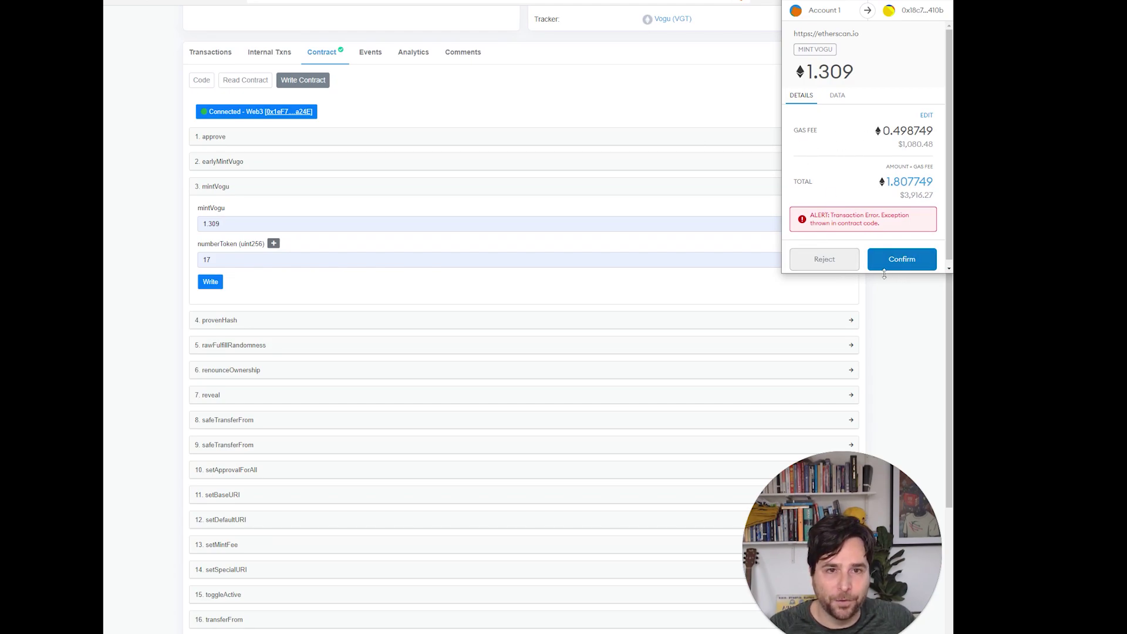
Switch the MetaMask gas fee to Fast (0.655498 ETH) and view the advanced gas price and limit
{"action": "left_click", "coordinate": [926, 117]}
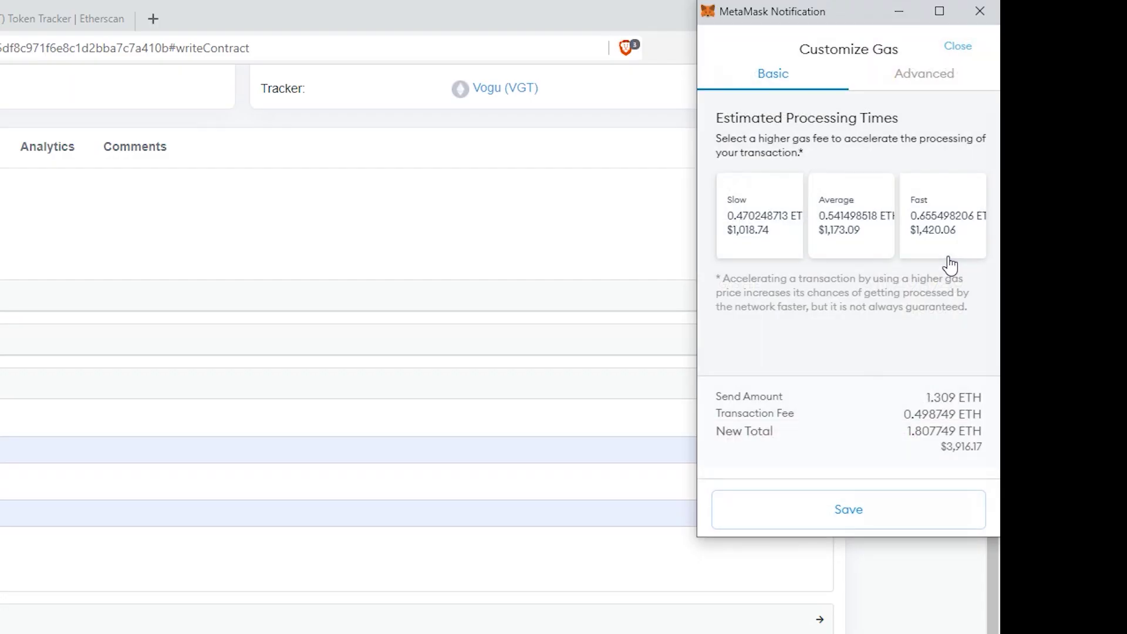
{"action": "left_click", "coordinate": [944, 231]}
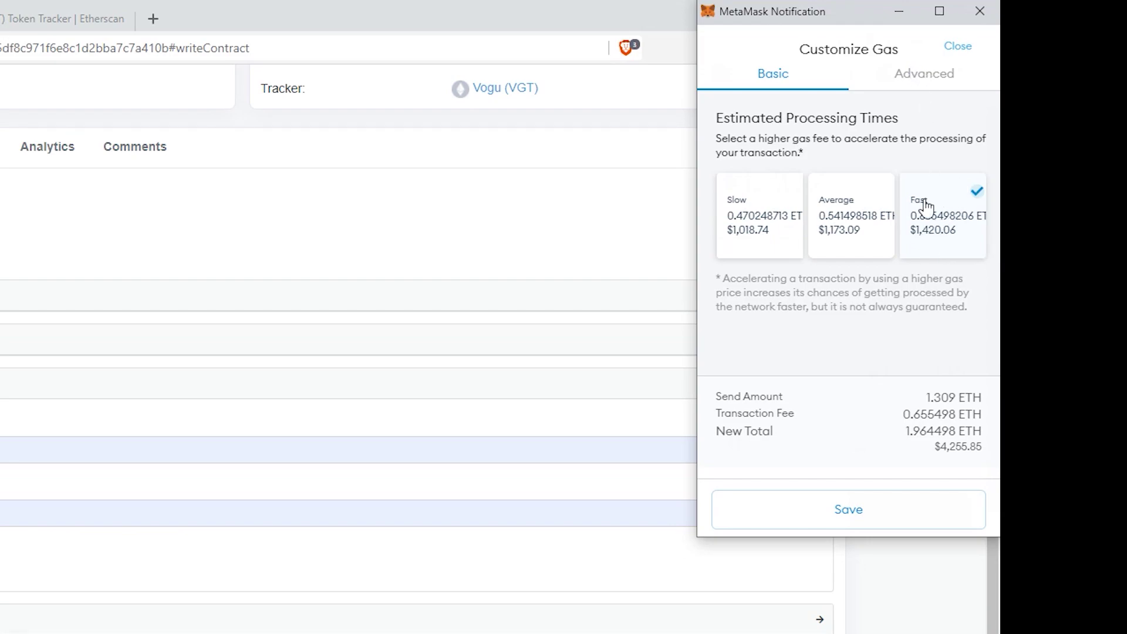
{"action": "left_click", "coordinate": [907, 79]}
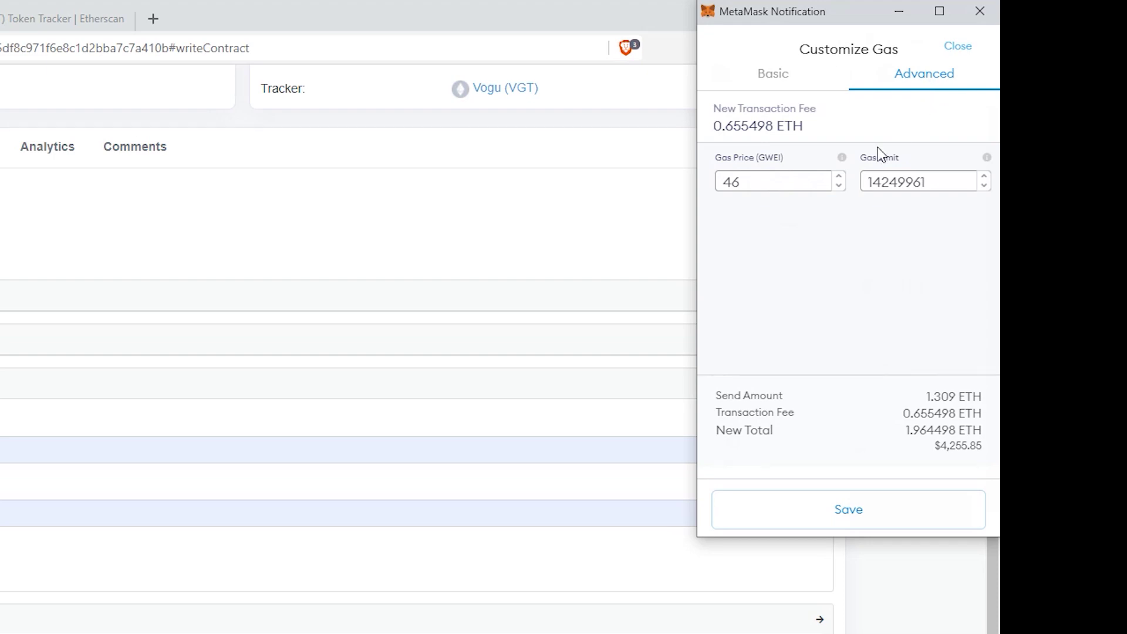
Try a 500 gwei gas price, then revert to the Fast preset and close gas settings
{"action": "key", "text": "Tab"}
{"action": "type", "text": "500"}
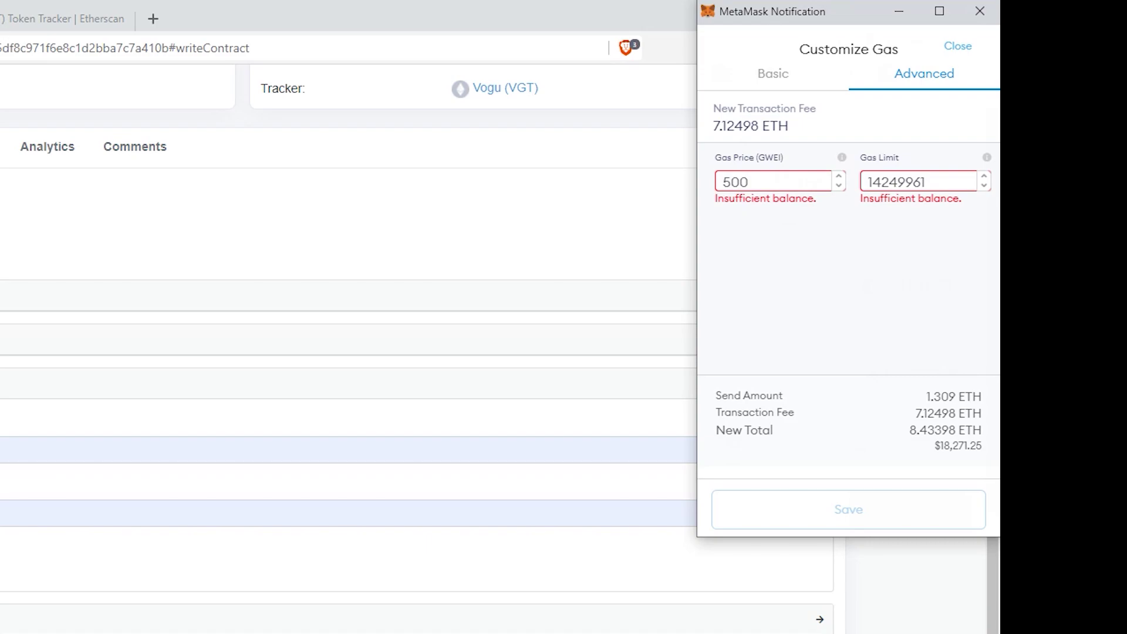
{"action": "left_click_drag", "start_coordinate": [751, 182], "coordinate": [703, 186]}
{"action": "left_click", "coordinate": [788, 75]}
{"action": "left_click", "coordinate": [918, 200]}
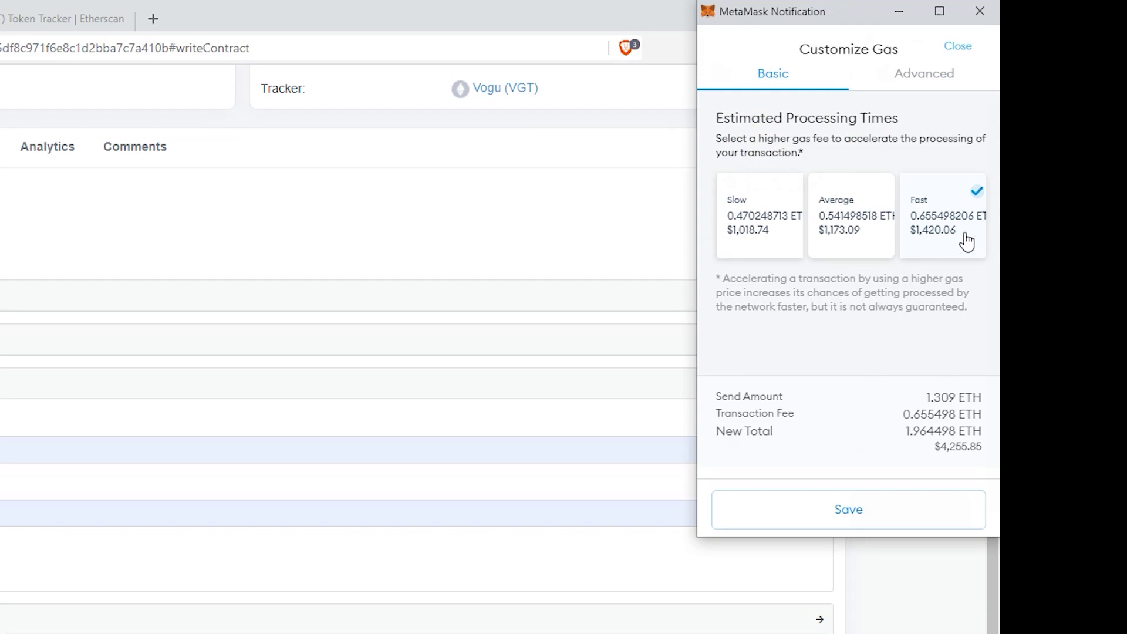
{"action": "left_click", "coordinate": [957, 47]}
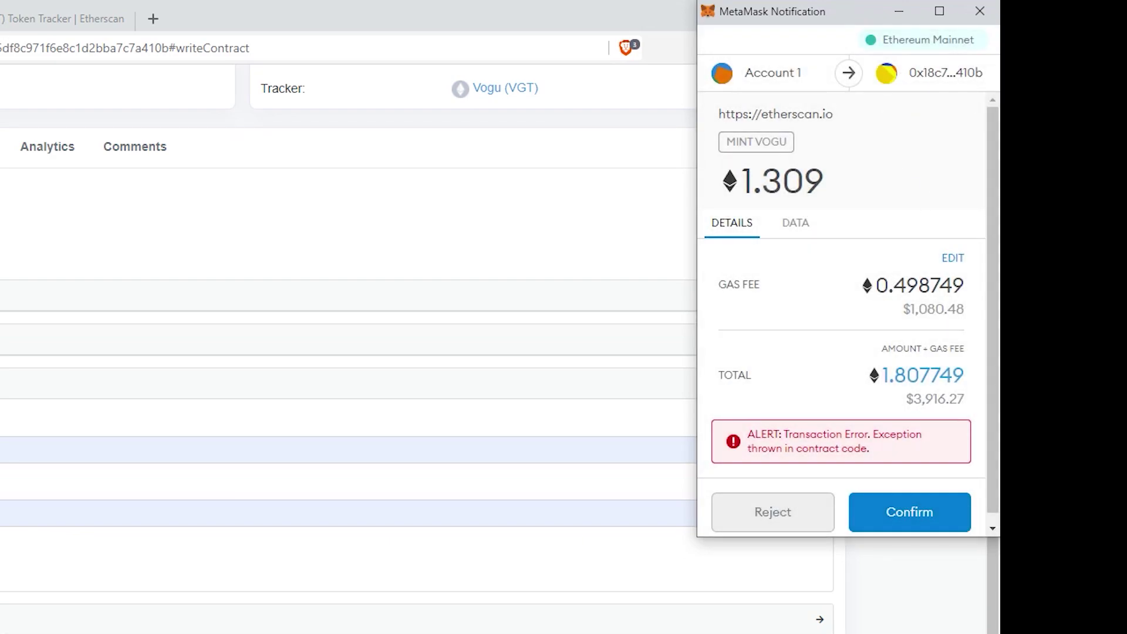
Set the advanced gas price to 100 gwei and save it
{"action": "left_click", "coordinate": [952, 259]}
{"action": "left_click", "coordinate": [932, 221]}
{"action": "left_click", "coordinate": [933, 75]}
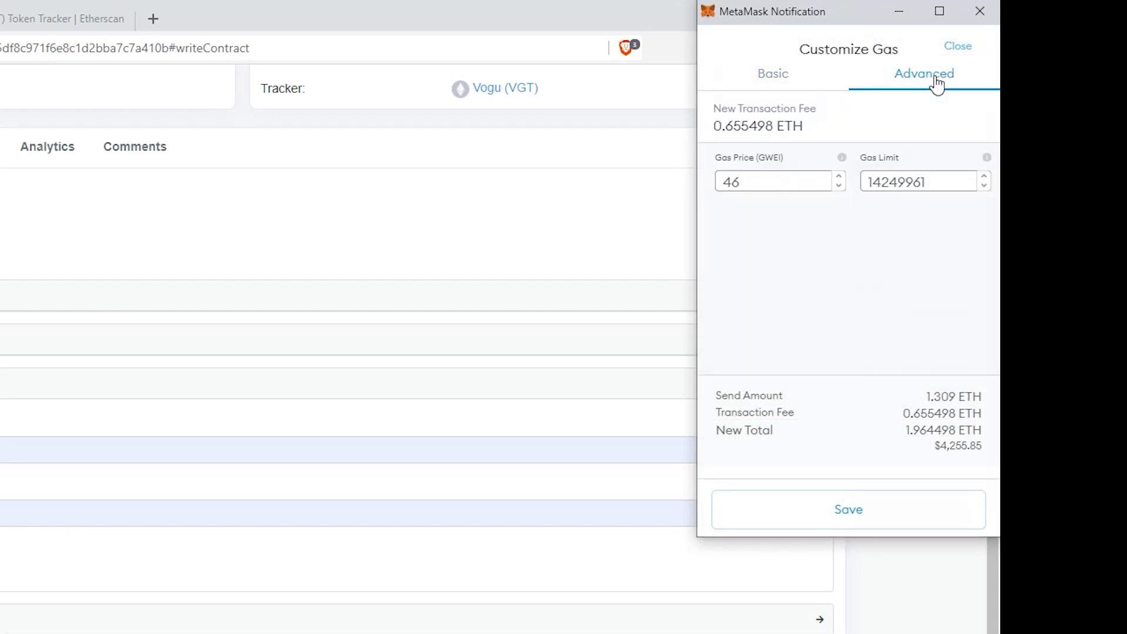
{"action": "left_click_drag", "start_coordinate": [744, 182], "coordinate": [695, 194]}
{"action": "type", "text": "100"}
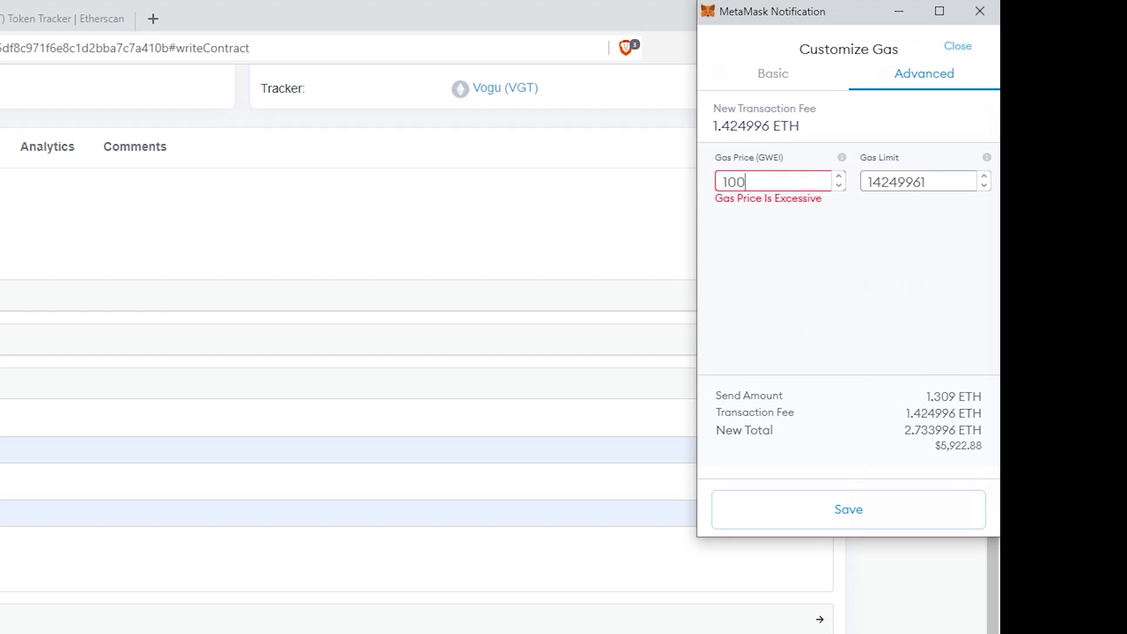
{"action": "left_click", "coordinate": [842, 510]}
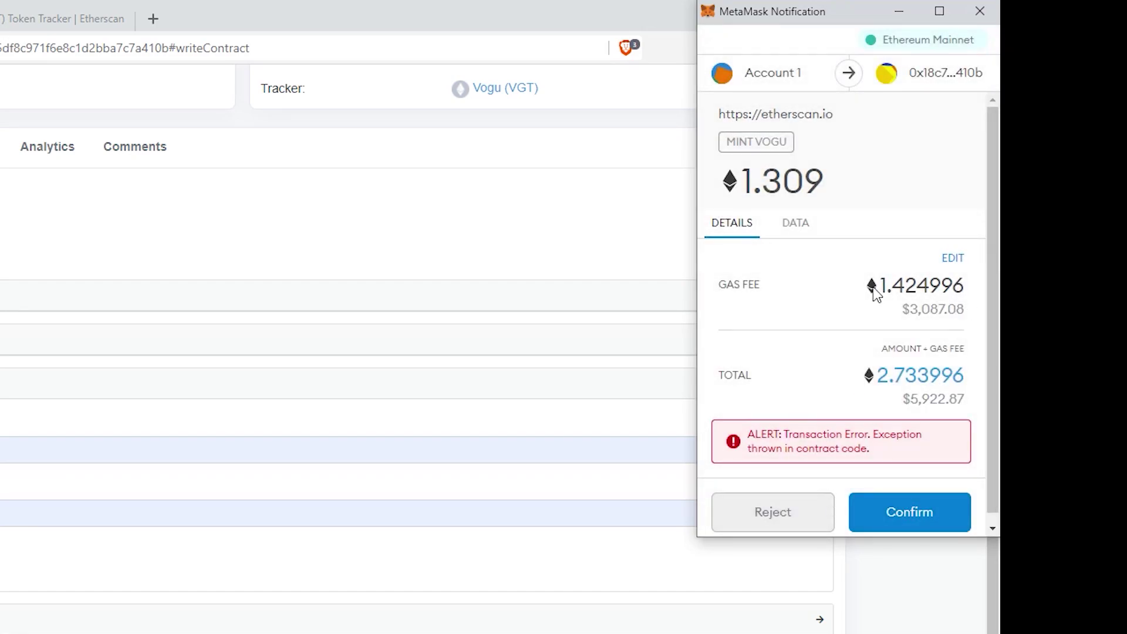
Highlight the 1.309 ETH amount, the gas fee, the 2.733996 ETH total and its dollar value
{"action": "mouse_move", "coordinate": [754, 182]}
{"action": "left_mouse_down"}
{"action": "mouse_move", "coordinate": [824, 182]}
{"action": "mouse_move", "coordinate": [741, 182]}
{"action": "left_mouse_up"}
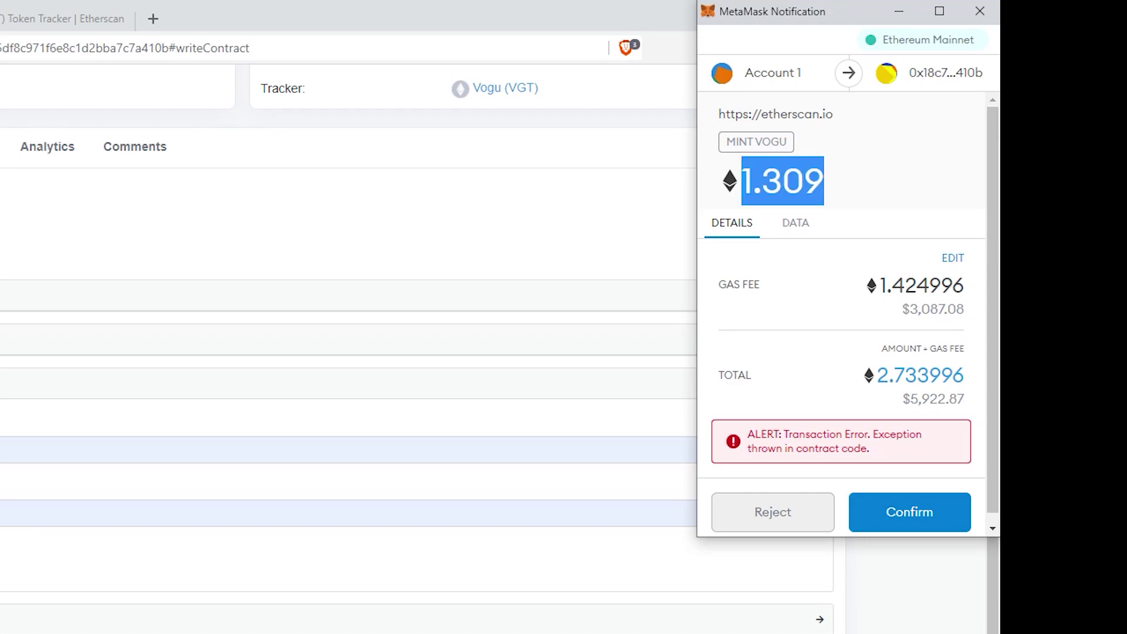
{"action": "left_click_drag", "start_coordinate": [965, 286], "coordinate": [943, 310]}
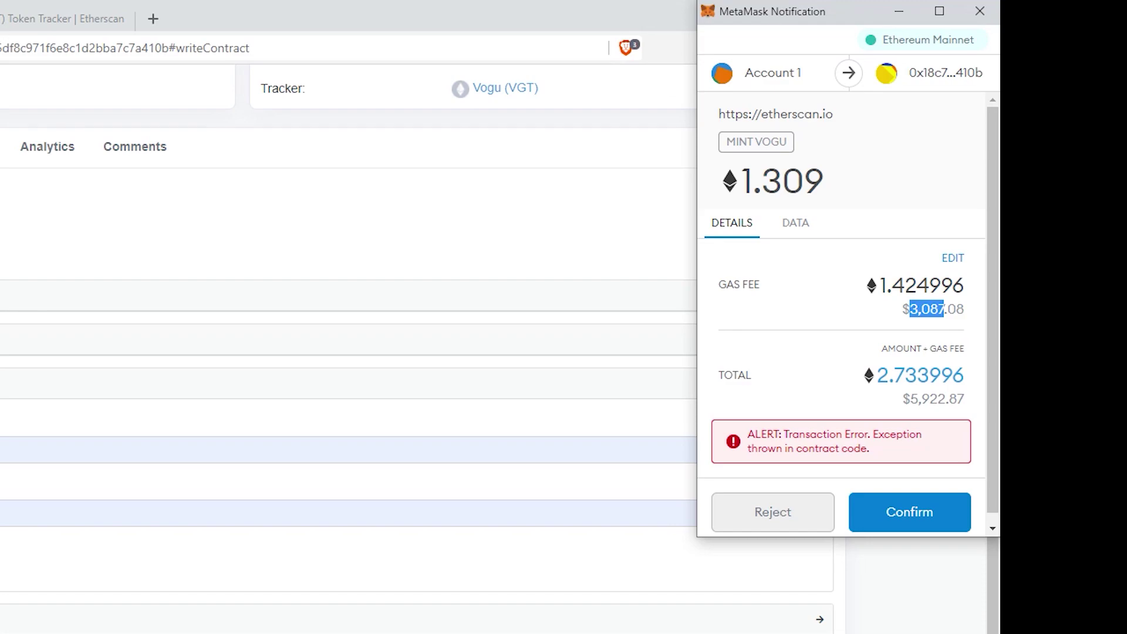
{"action": "left_click_drag", "start_coordinate": [964, 373], "coordinate": [876, 374]}
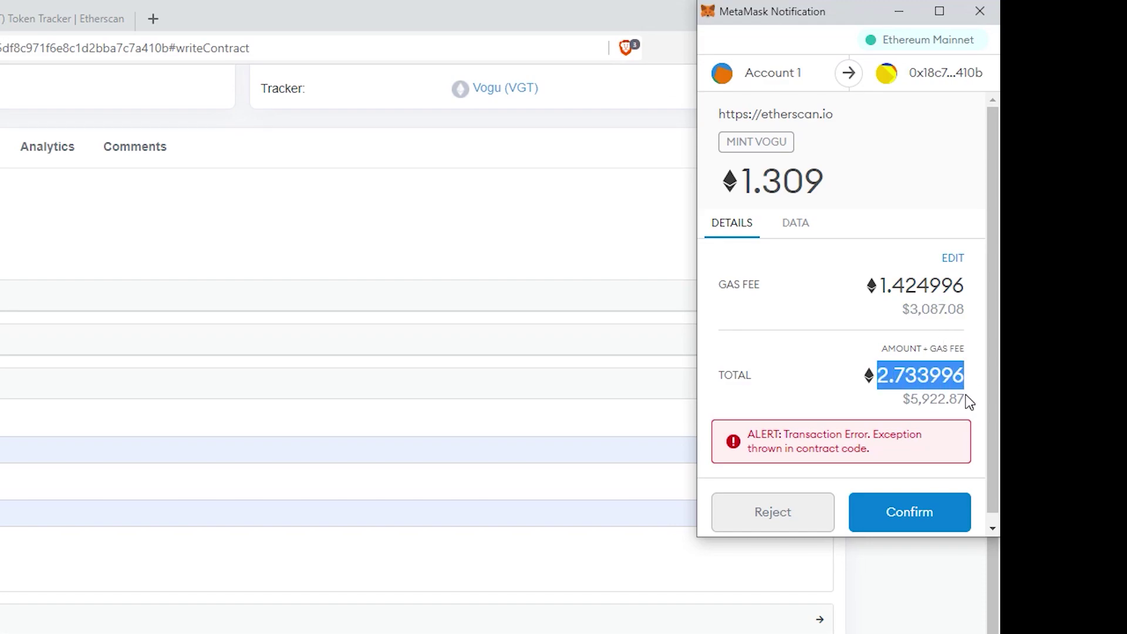
{"action": "left_click_drag", "start_coordinate": [965, 400], "coordinate": [910, 400]}
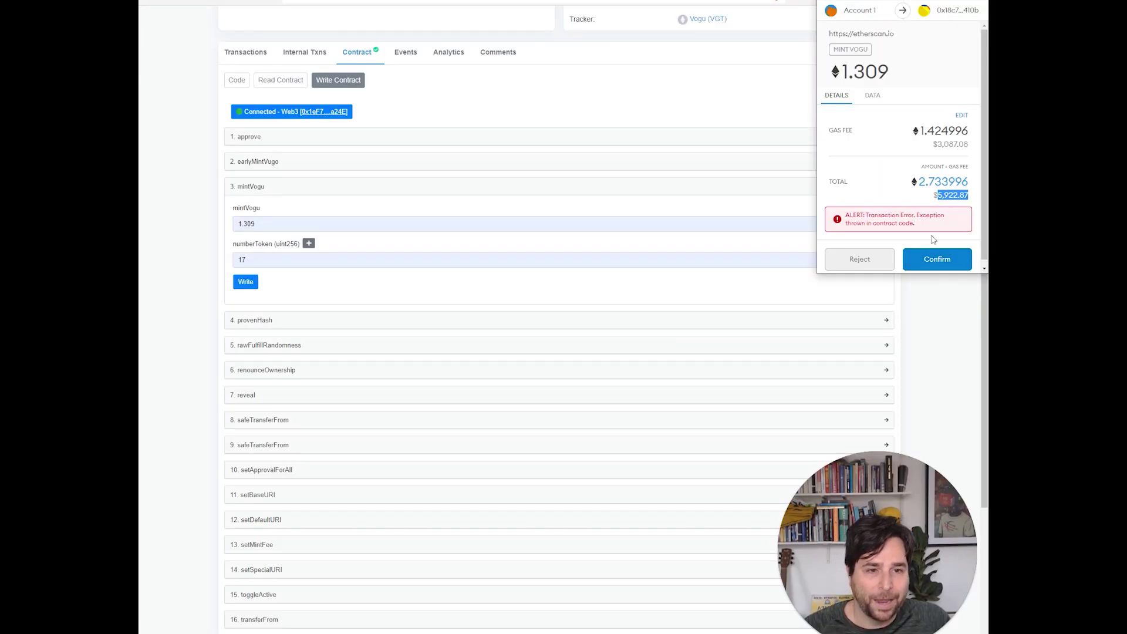
{"action": "left_click", "coordinate": [860, 259]}
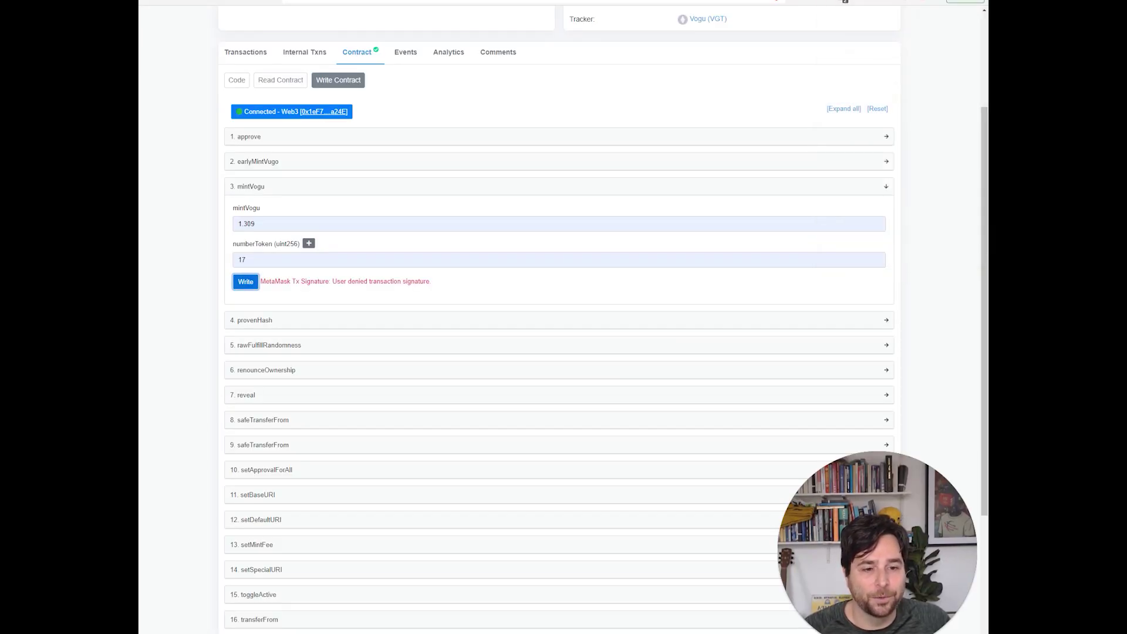